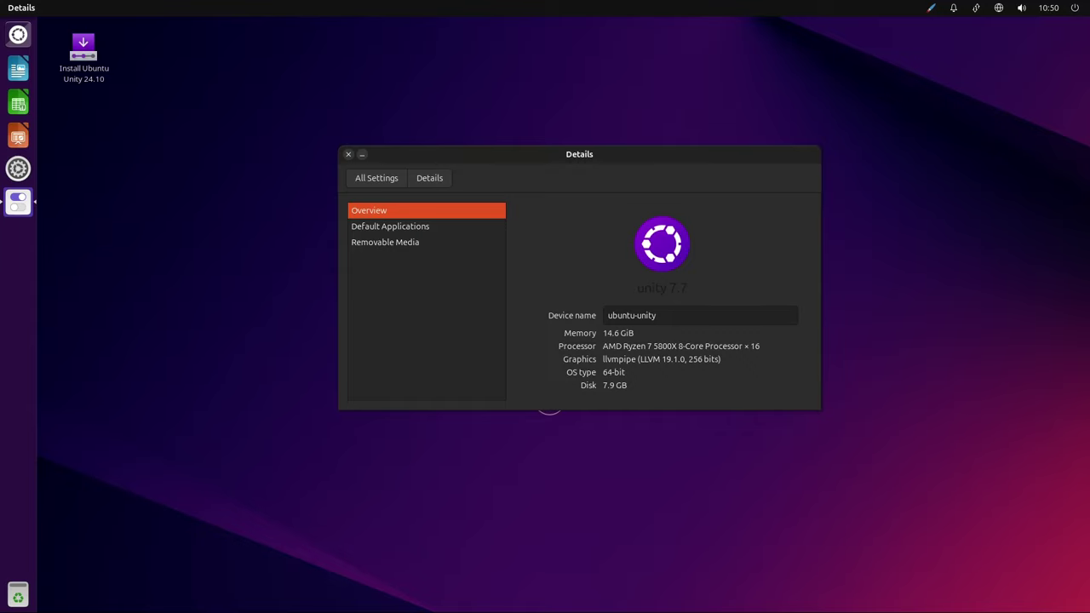
- Close the system Details window so only the wallpapered desktop remains
click(348, 154)
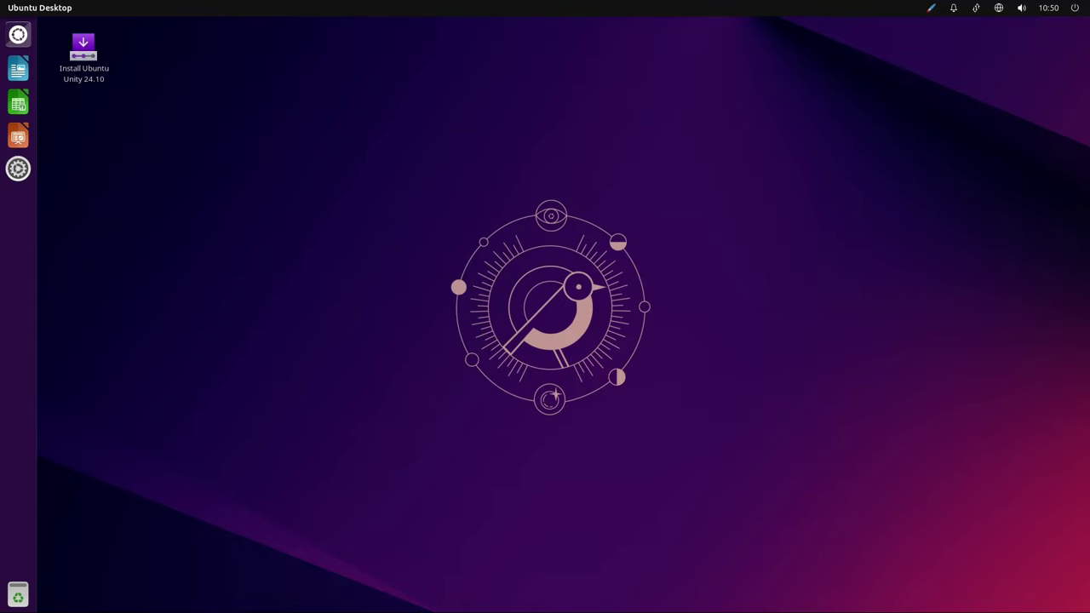
- Open the Dash and move from Applications to the Files & Folders results
key(super)
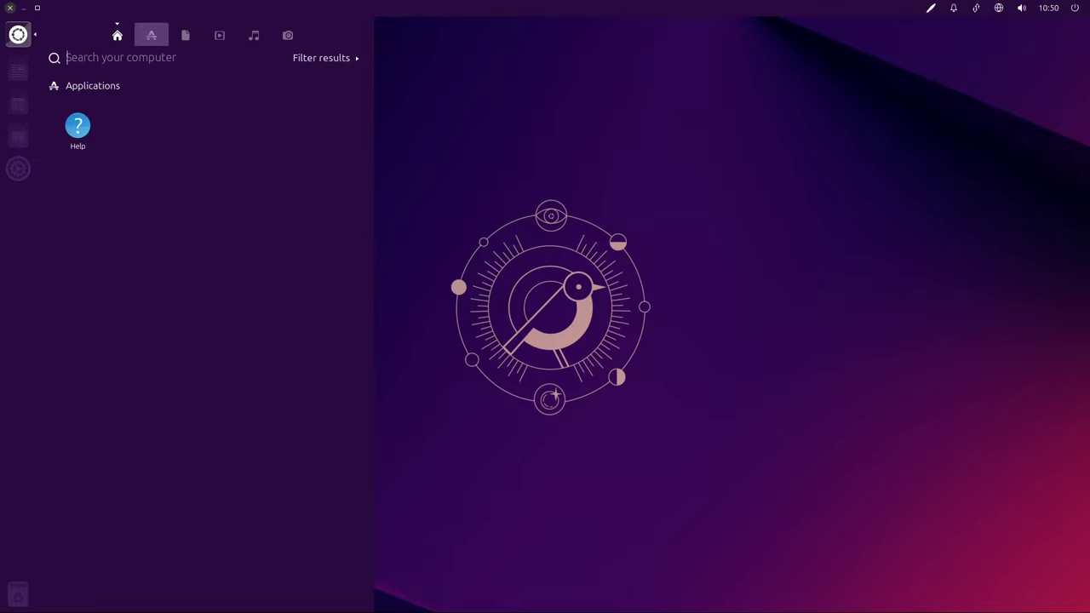
click(150, 35)
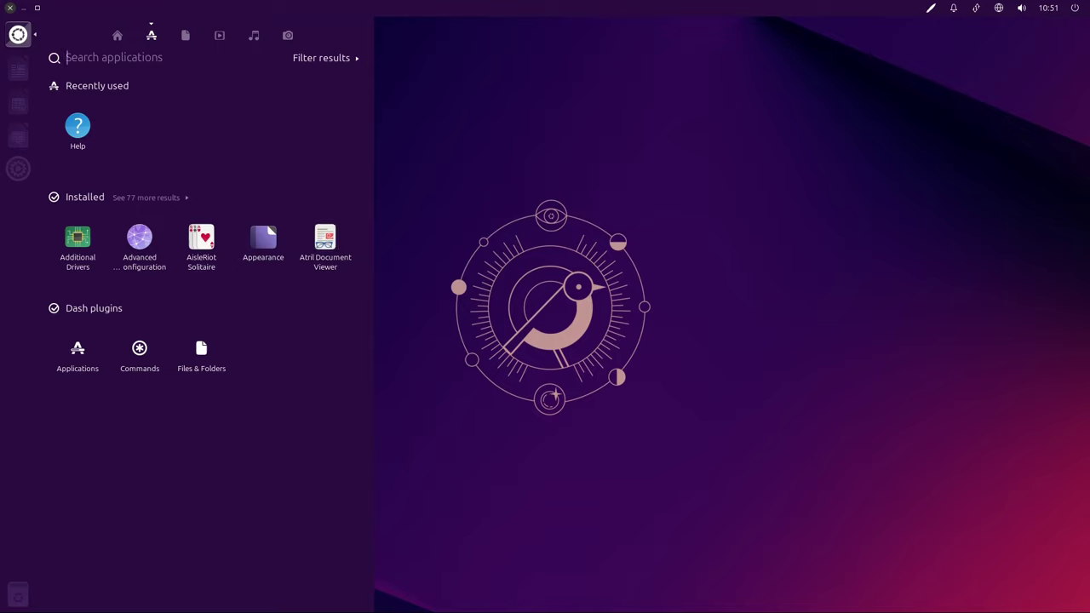
key(ctrl+Tab)
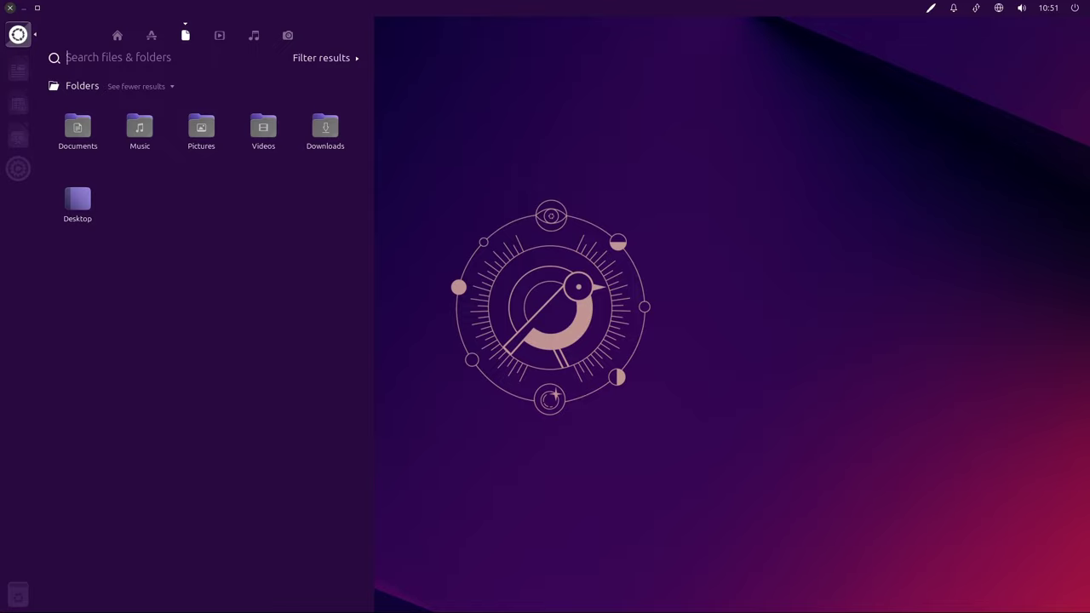
- Open Documents from the Dash, go up to Home, and zoom the icons in and out
key(Return)
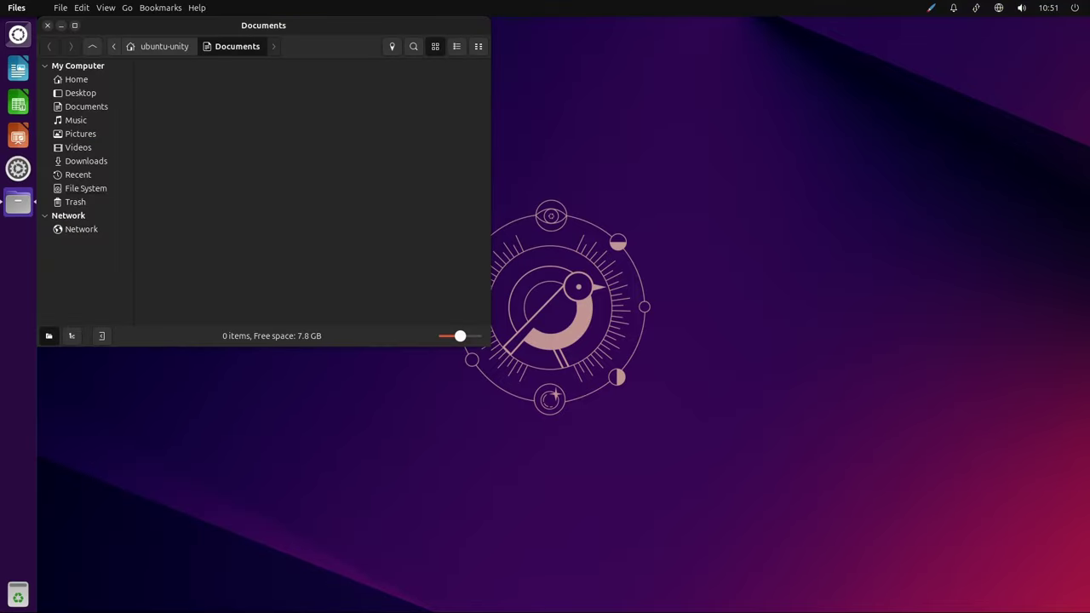
key(alt+Up)
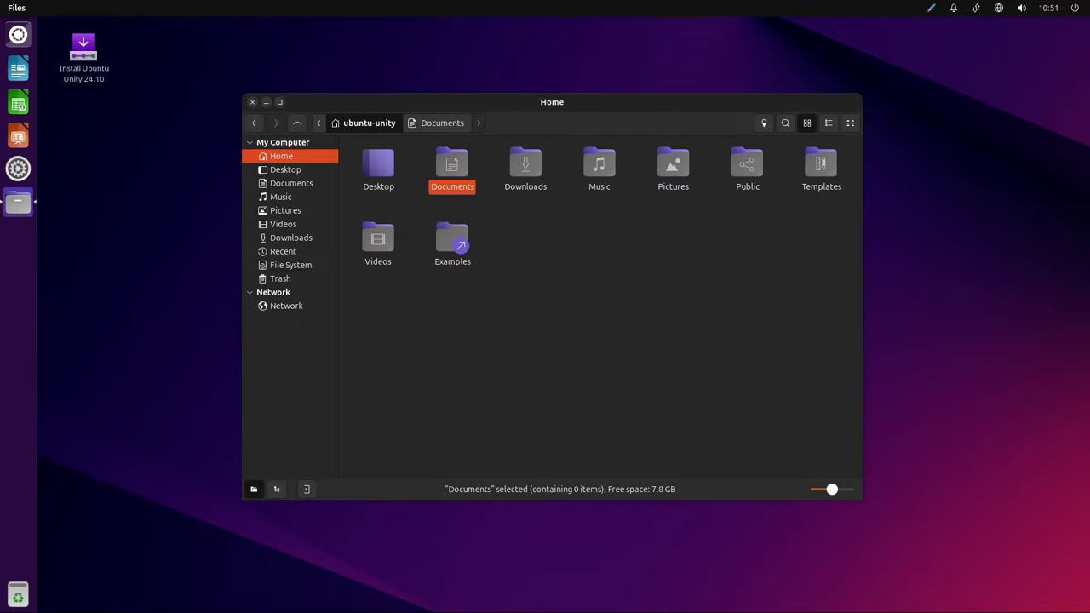
key(ctrl+plus)
key(ctrl+minus)
key(Escape)
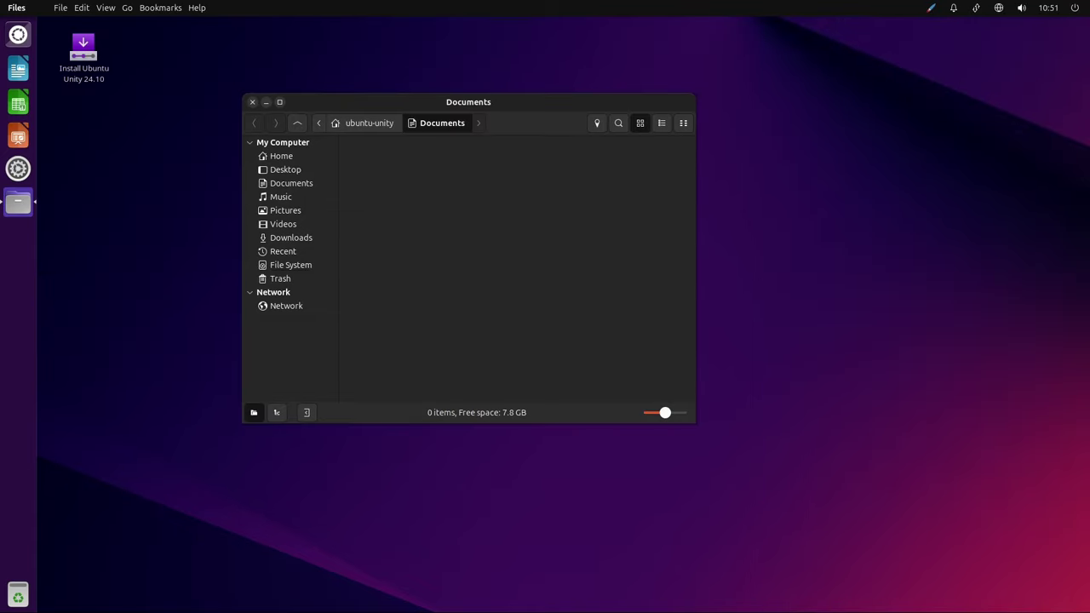
- Browse the Home folder, zoom its icons, and switch between compact list and icon views
key(alt+Up)
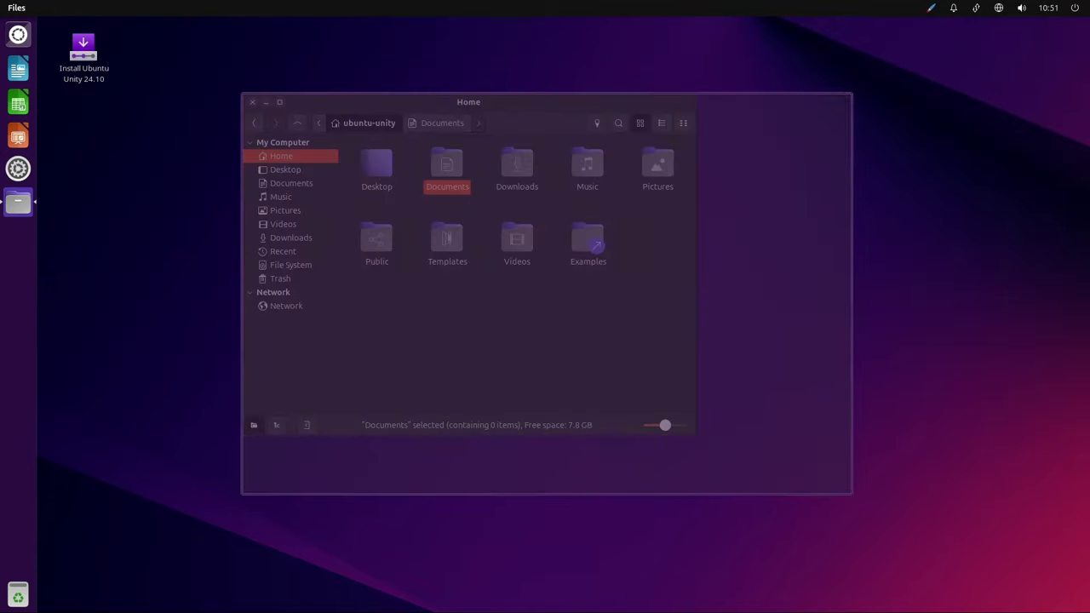
key(ctrl+plus)
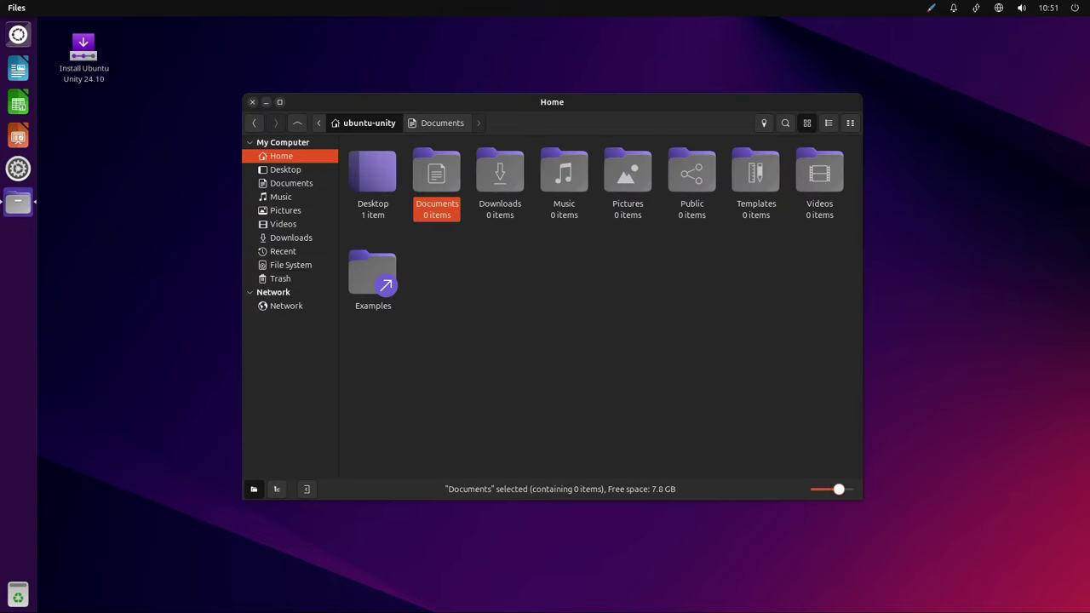
key(ctrl+minus)
key(Escape)
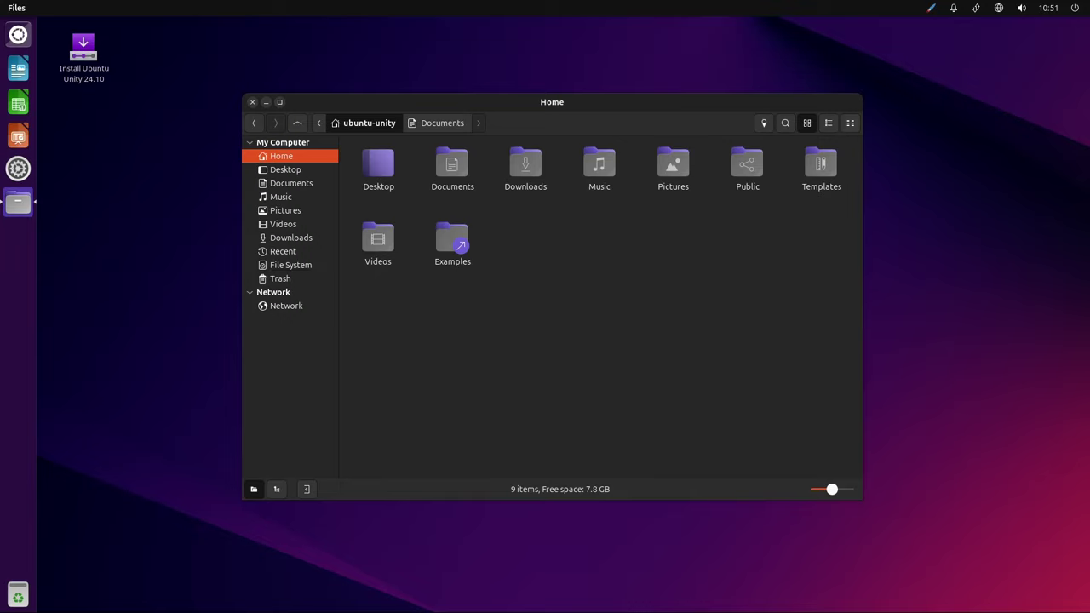
click(828, 122)
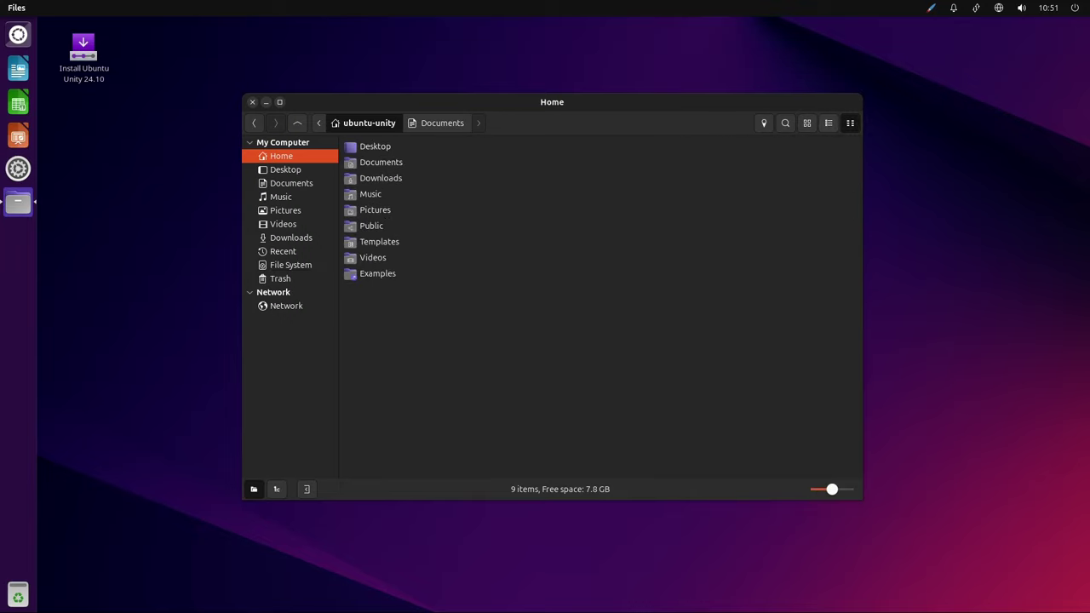
click(807, 123)
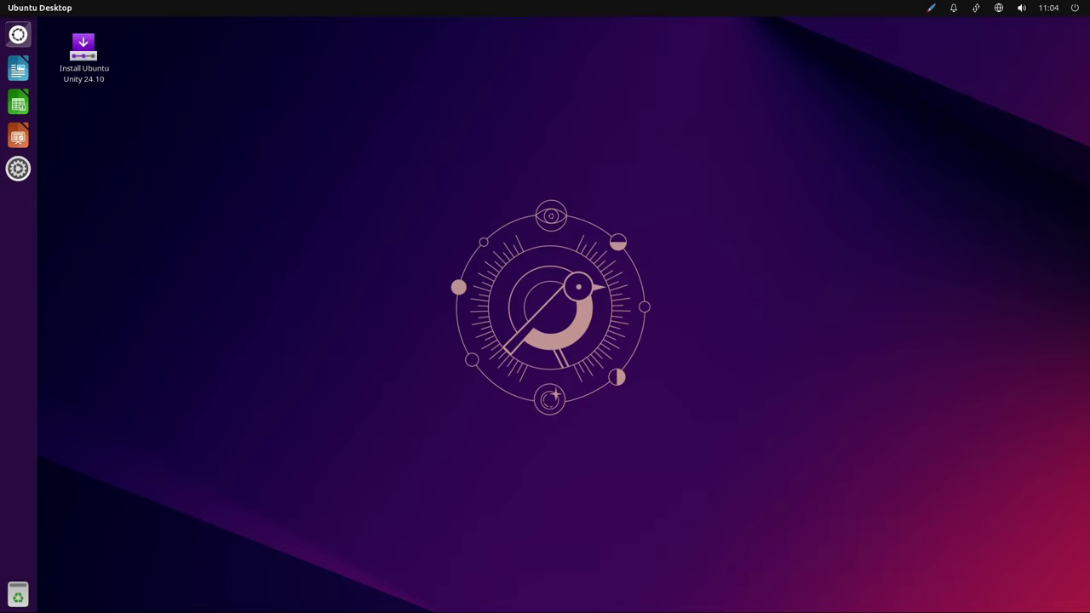
- Launch the installer, pass Welcome, Location and Keyboard, and keep Normal Installation
double_click(82, 53)
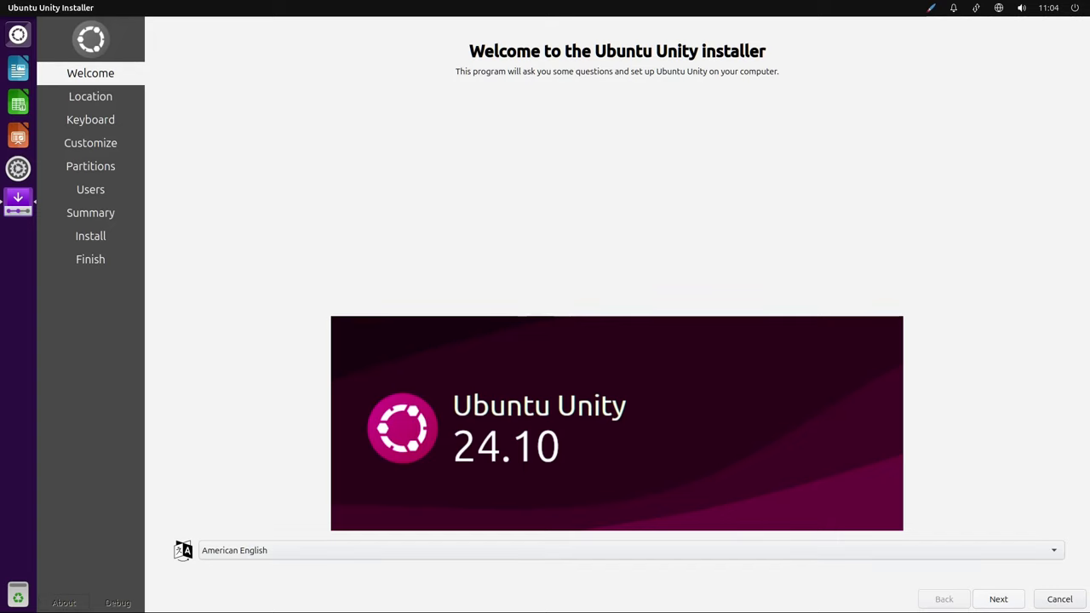
click(998, 598)
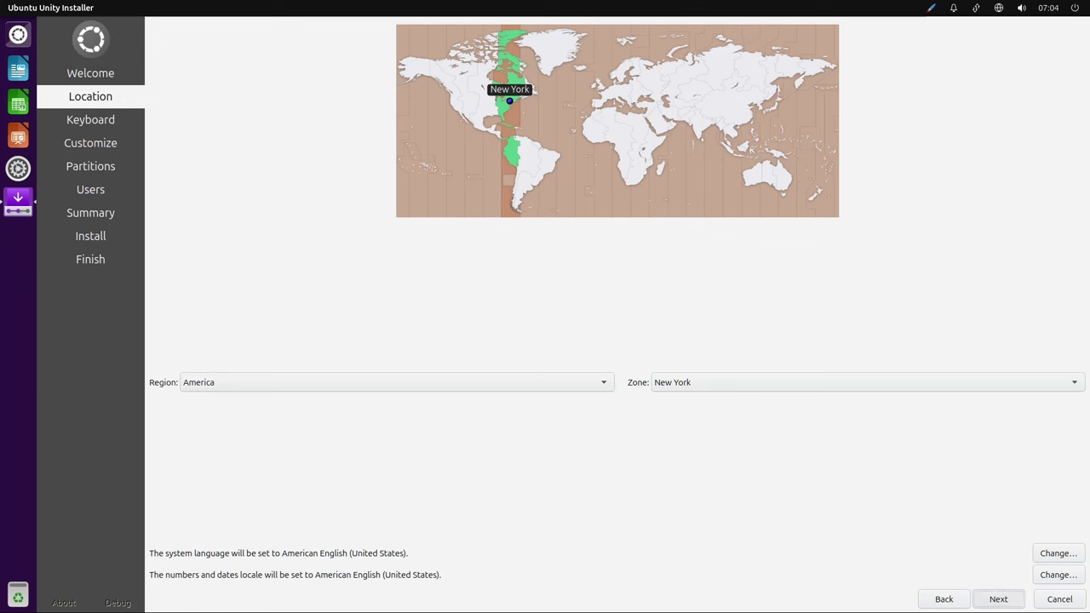
click(998, 598)
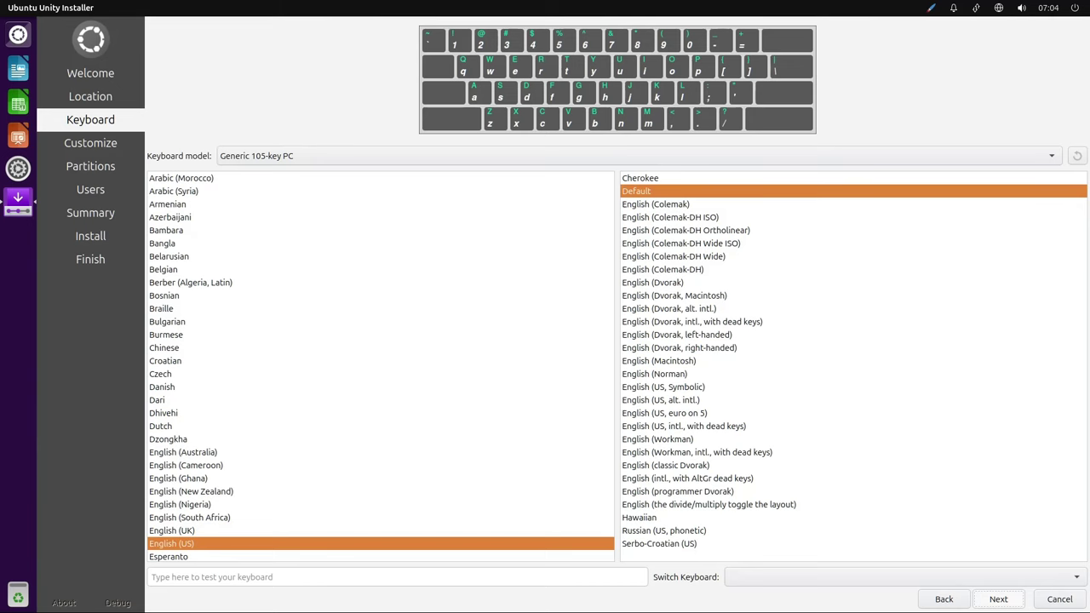
click(998, 599)
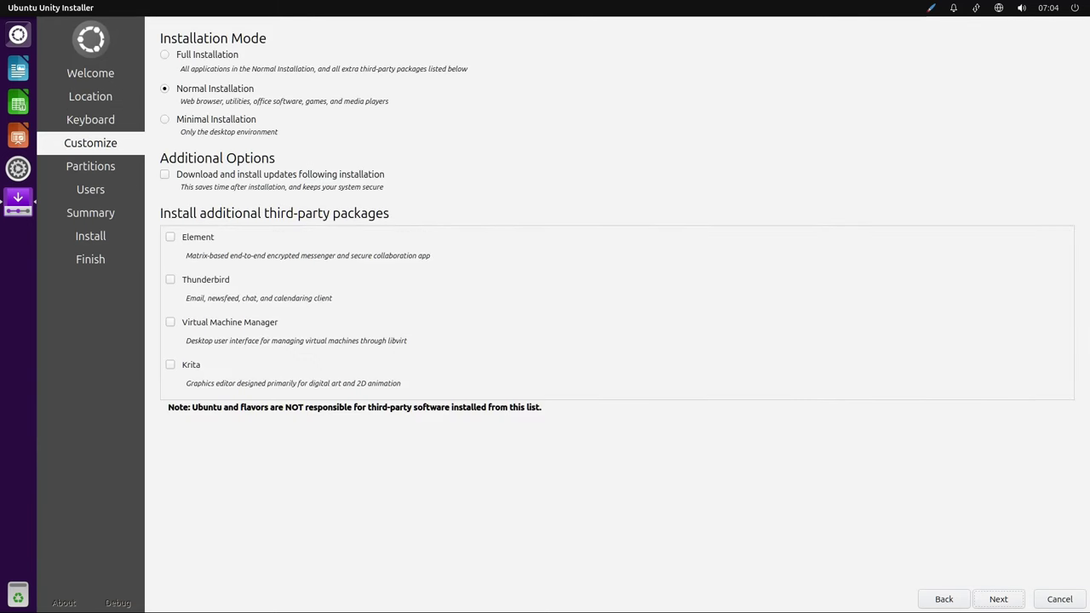
key(Up)
key(Down)
key(Return)
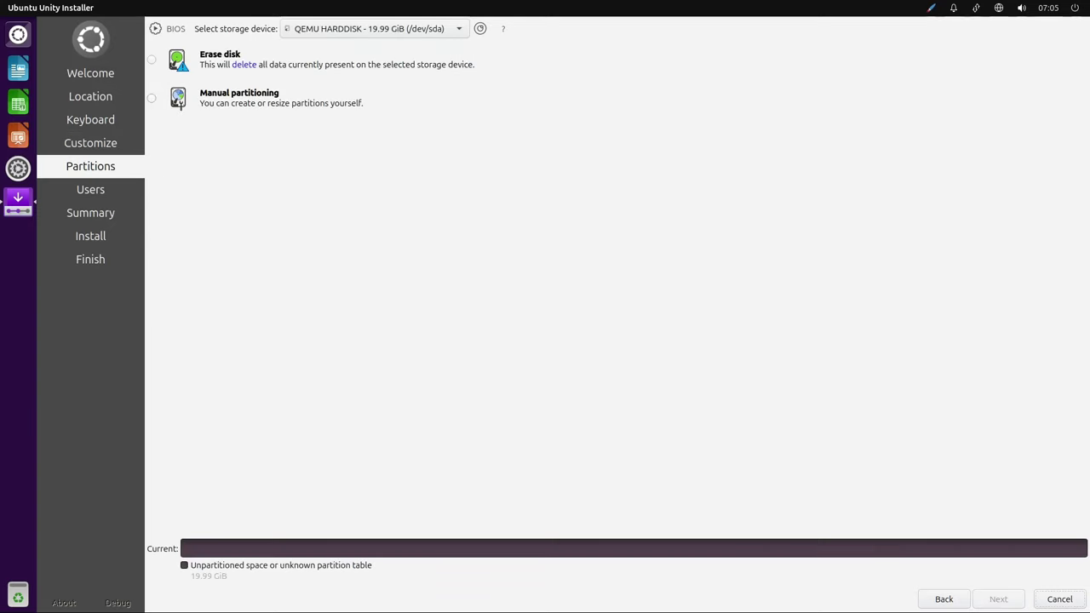
- Choose Erase disk, keep ext4 as the filesystem, and continue to the Users step
key(space)
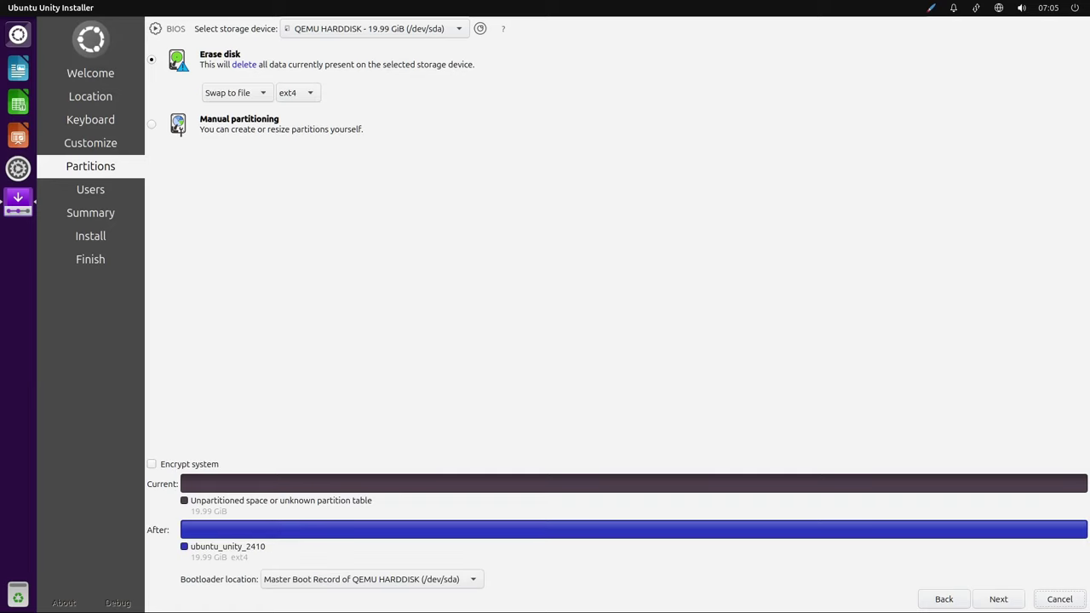
key(Tab)
key(space)
key(Escape)
key(Tab)
key(space)
key(Down)
key(Down)
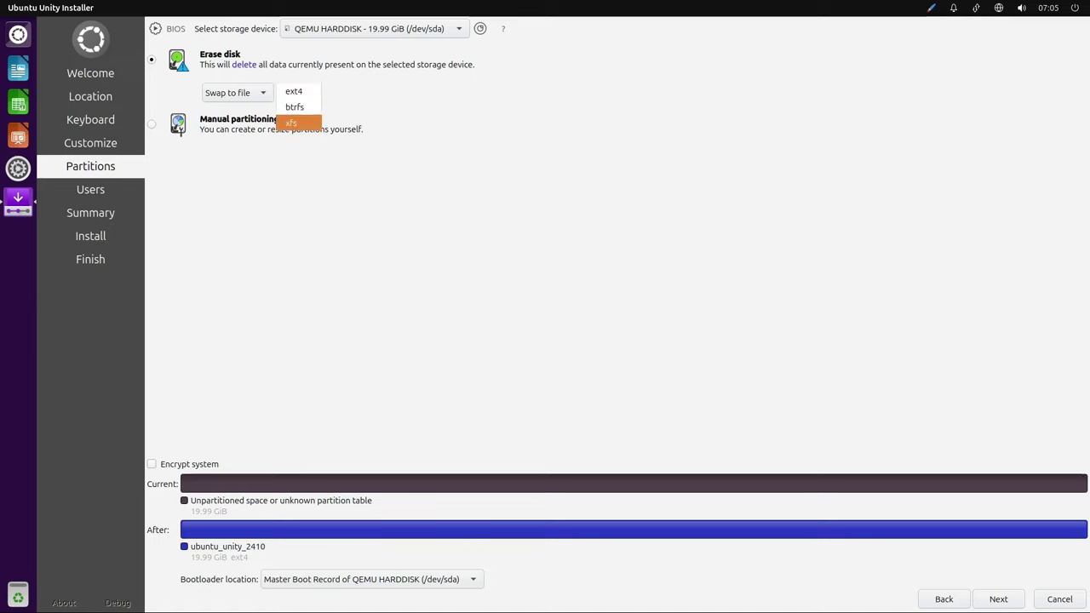
key(Up)
key(Up)
key(Return)
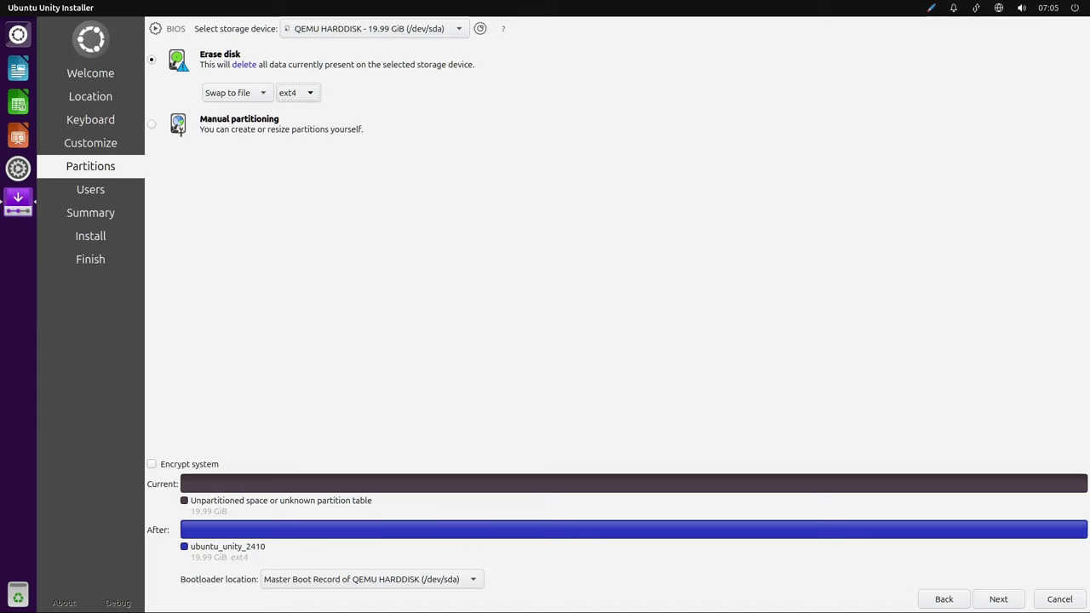
key(alt+n)
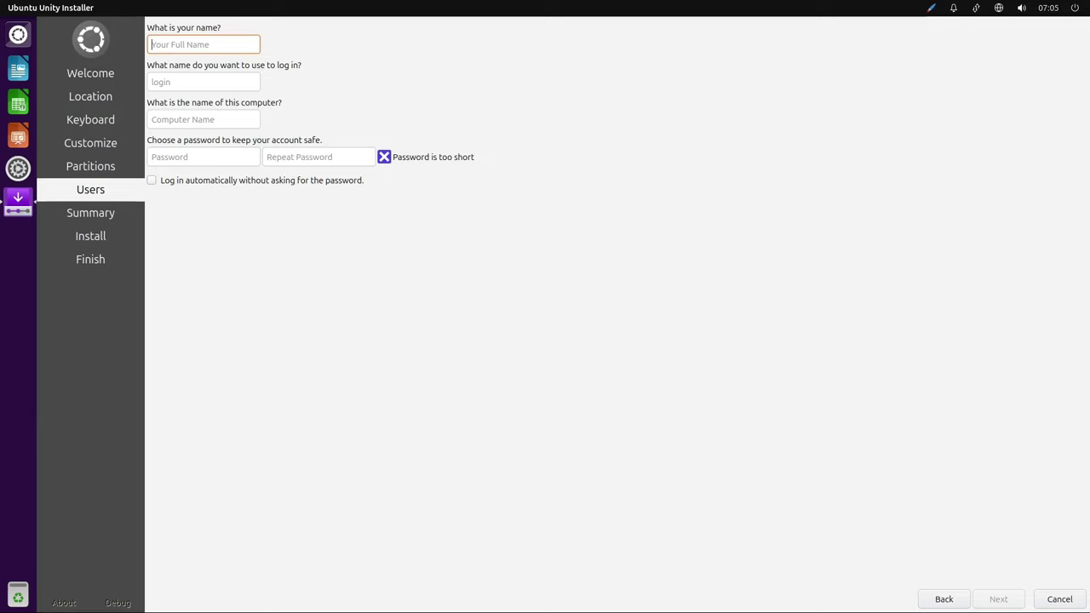
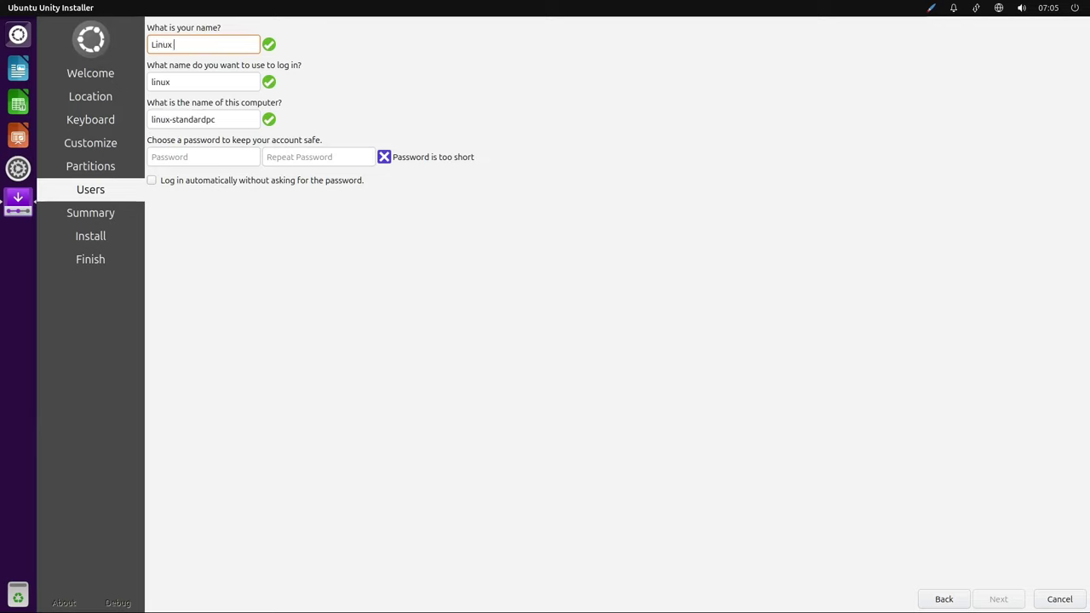
- Enter the account's full name and the same password twice, then continue to the summary
key(Tab)
key(Tab)
key(Tab)
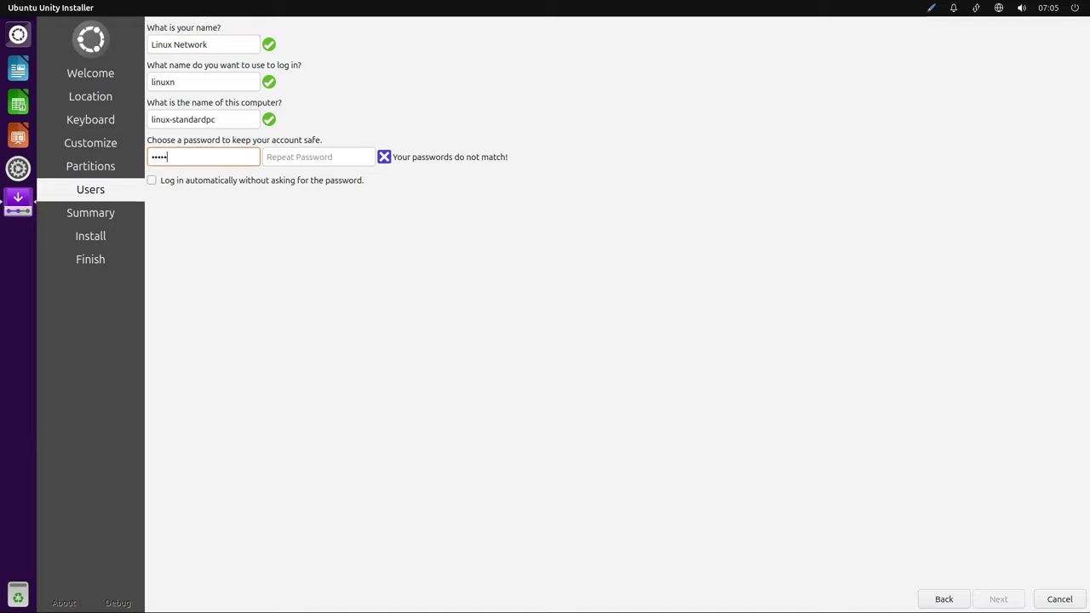
key(Tab)
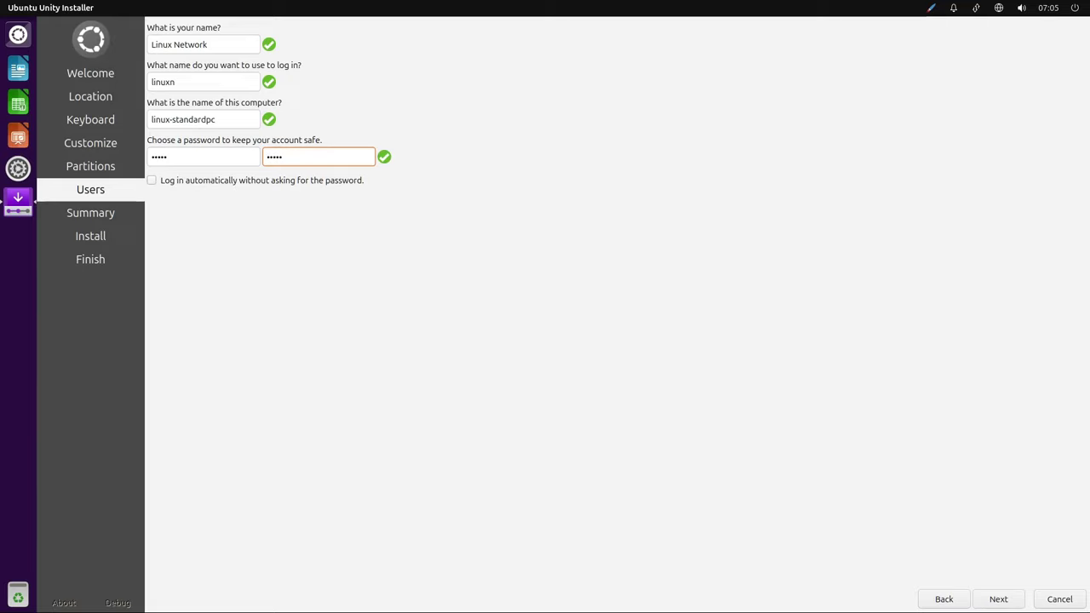
key(Return)
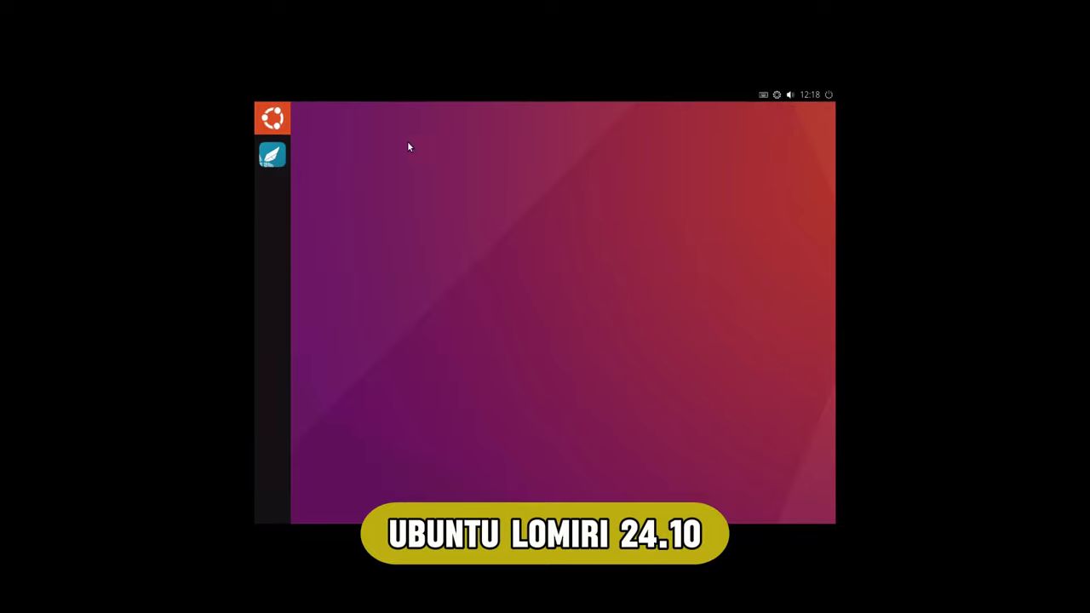
- Open the Lomiri app drawer from the Ubuntu logo at the top of the launcher
click(272, 119)
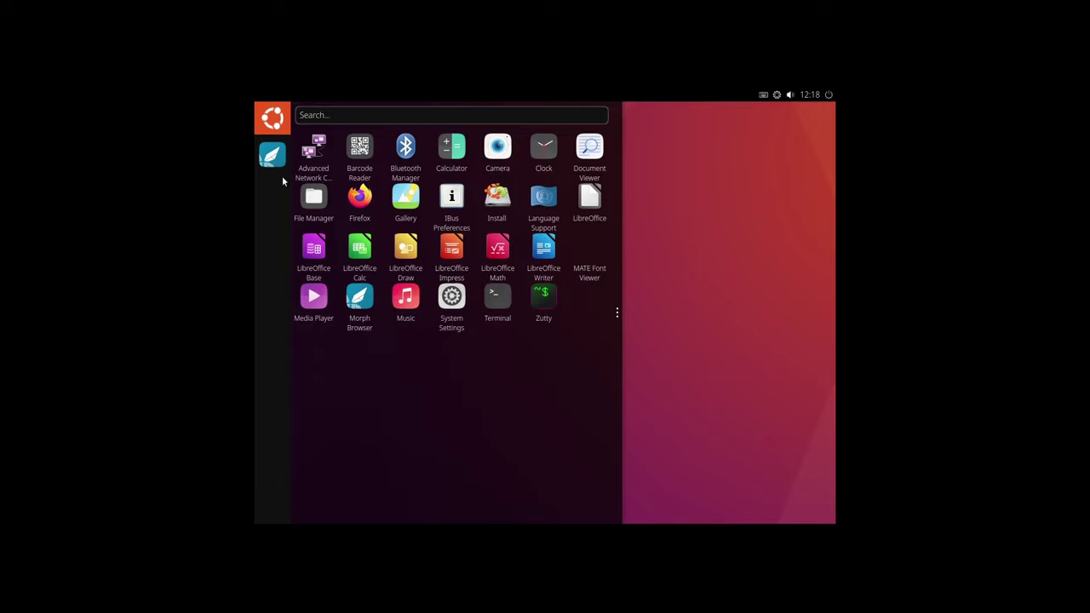
- Launch System Settings and leave Flight Mode and Rotation Lock both switched off
click(460, 297)
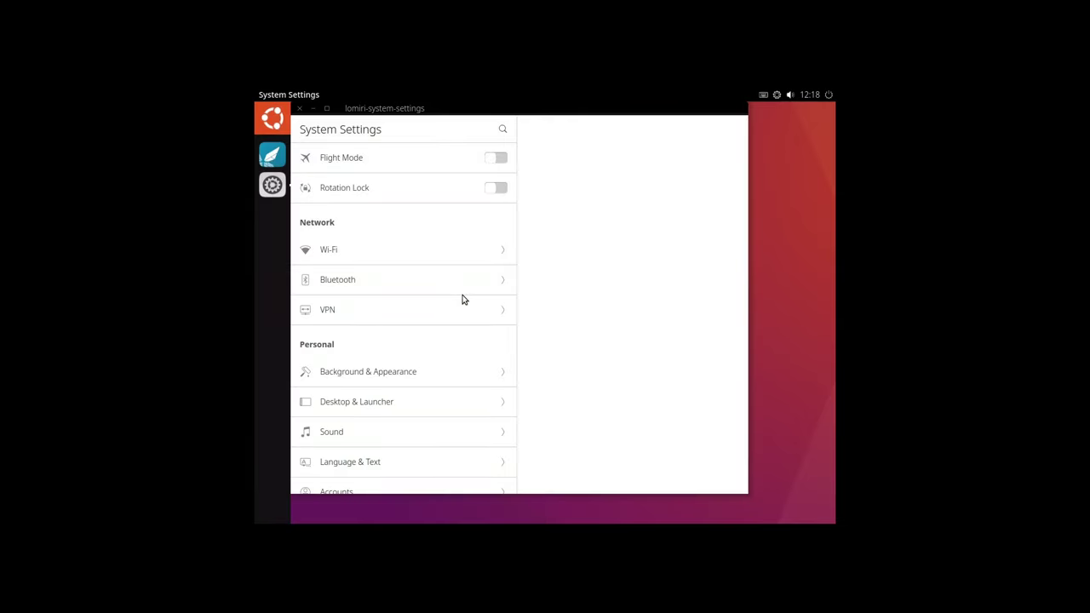
scroll(463, 299, down, 5)
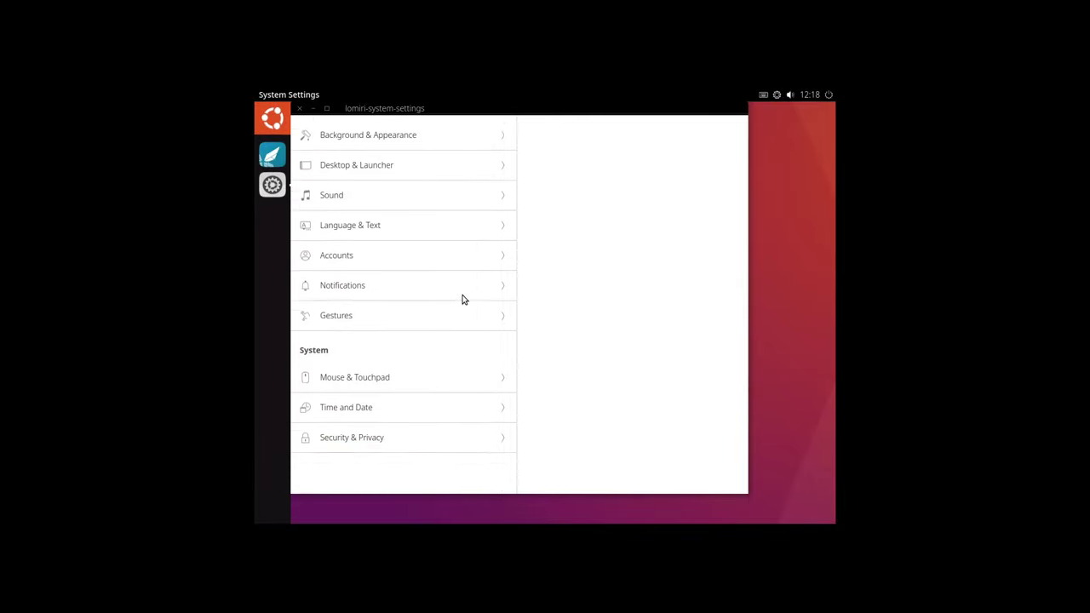
scroll(463, 299, up, 5)
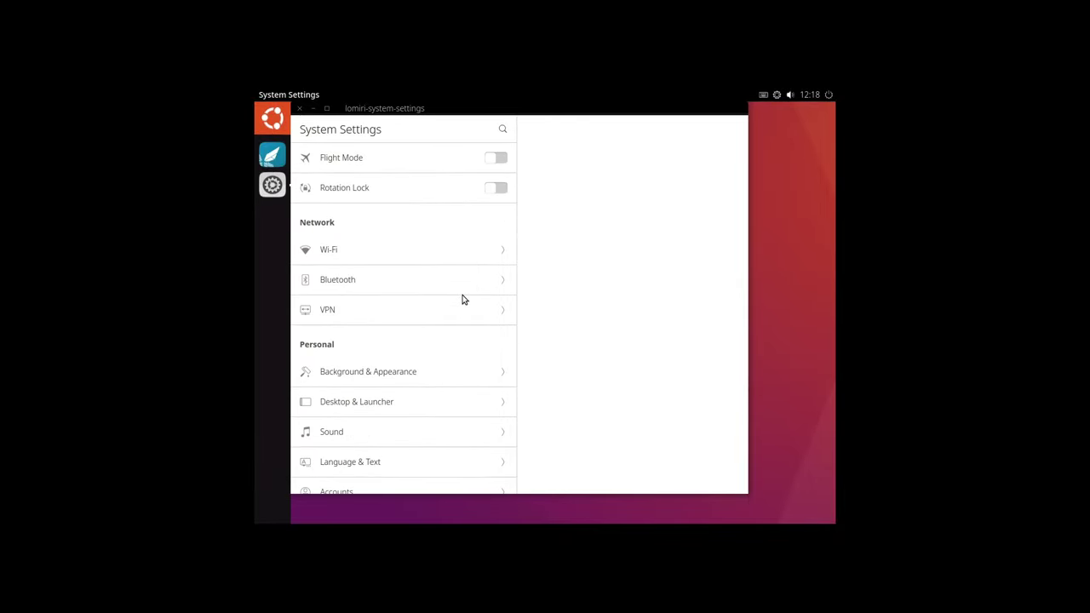
click(499, 160)
click(499, 190)
click(491, 193)
click(499, 192)
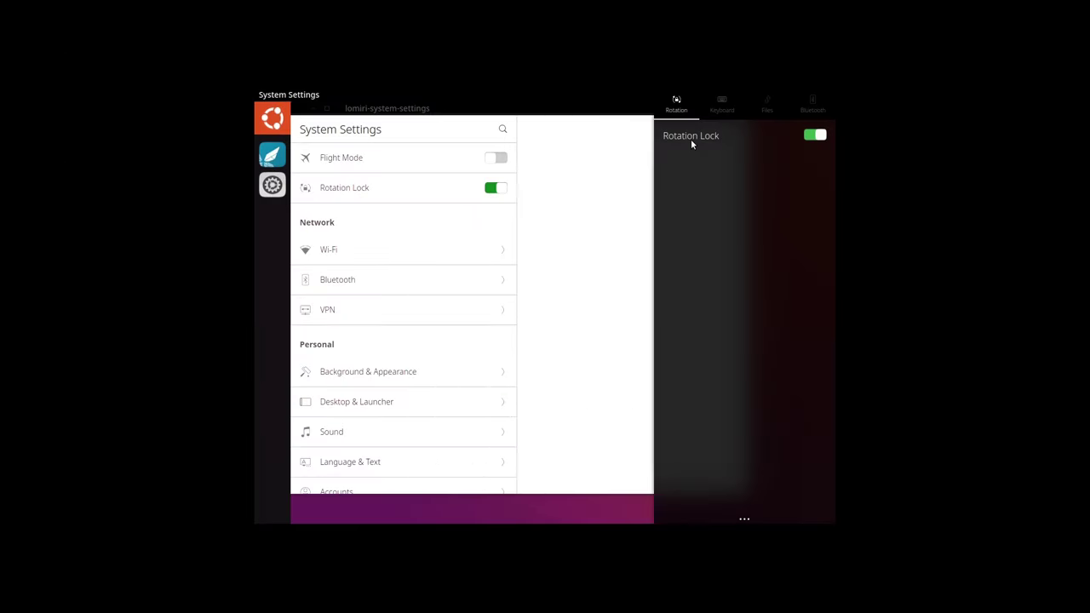
click(618, 150)
click(493, 189)
- Check the Wi-Fi page's previous networks, then switch Bluetooth on
click(431, 263)
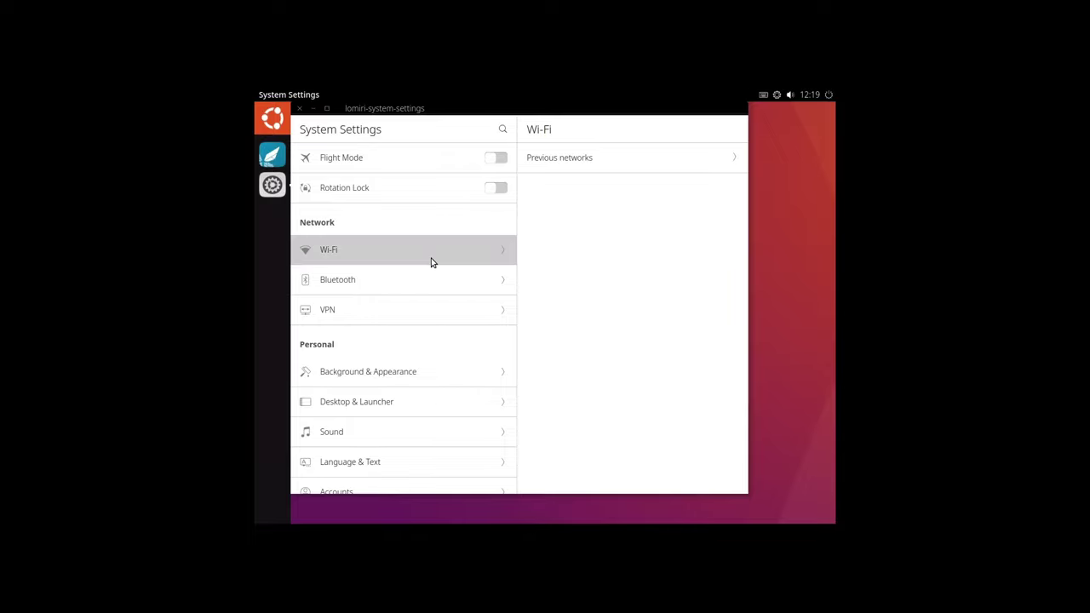
click(592, 170)
click(533, 130)
click(474, 279)
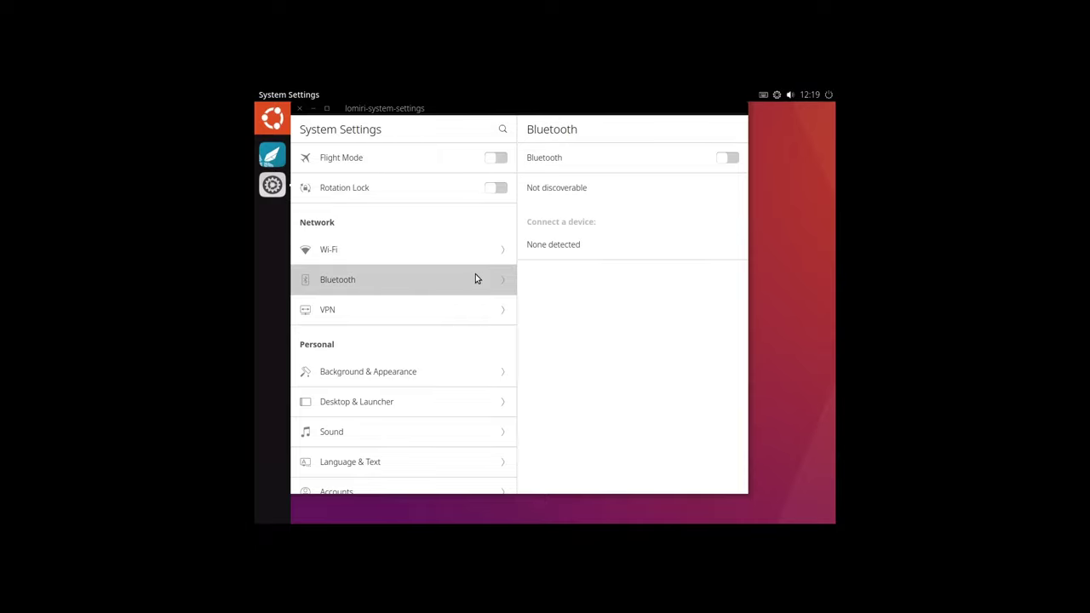
click(728, 160)
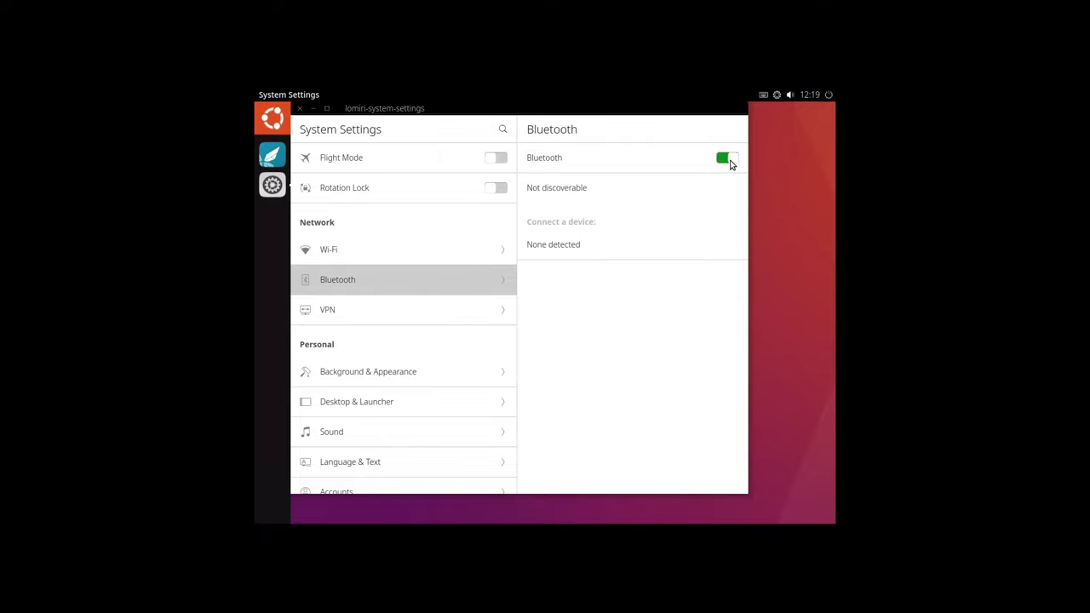
- On the VPN page, view the manual configuration form and cancel it
click(501, 309)
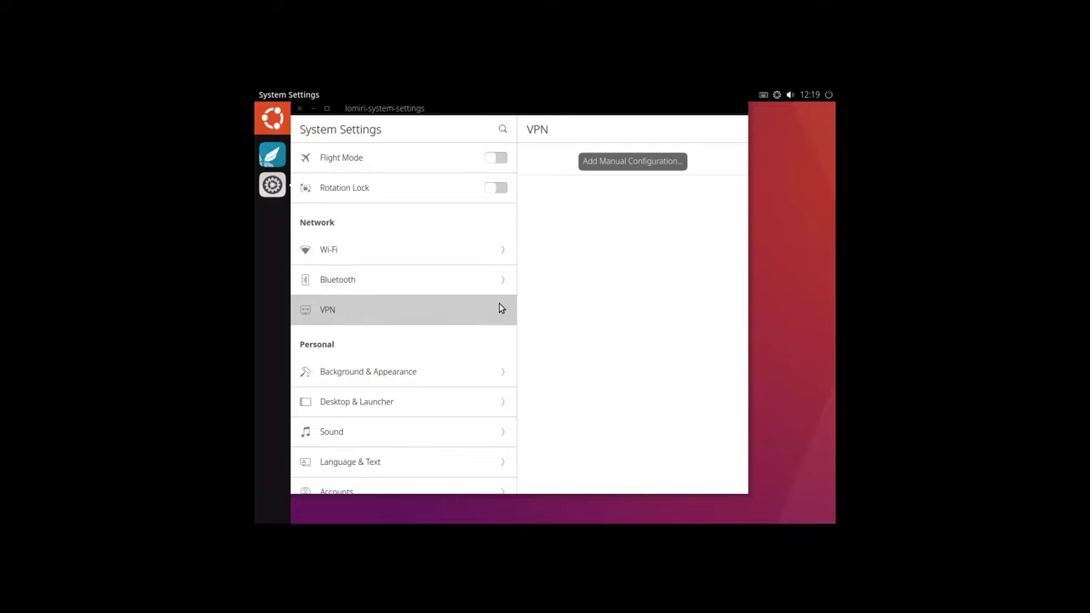
click(605, 162)
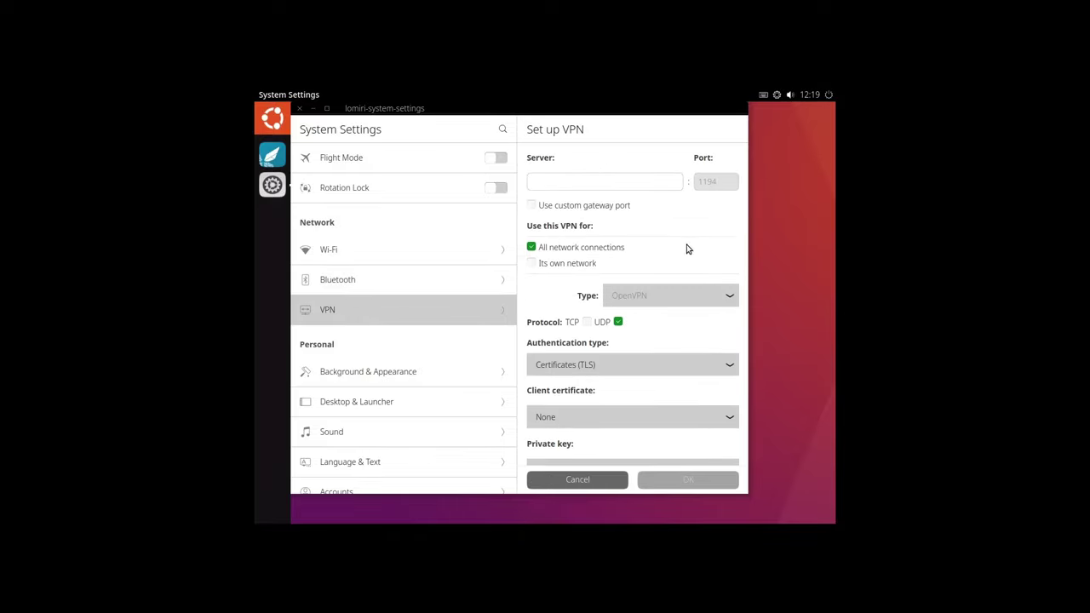
scroll(701, 249, down, 5)
scroll(700, 251, down, 3)
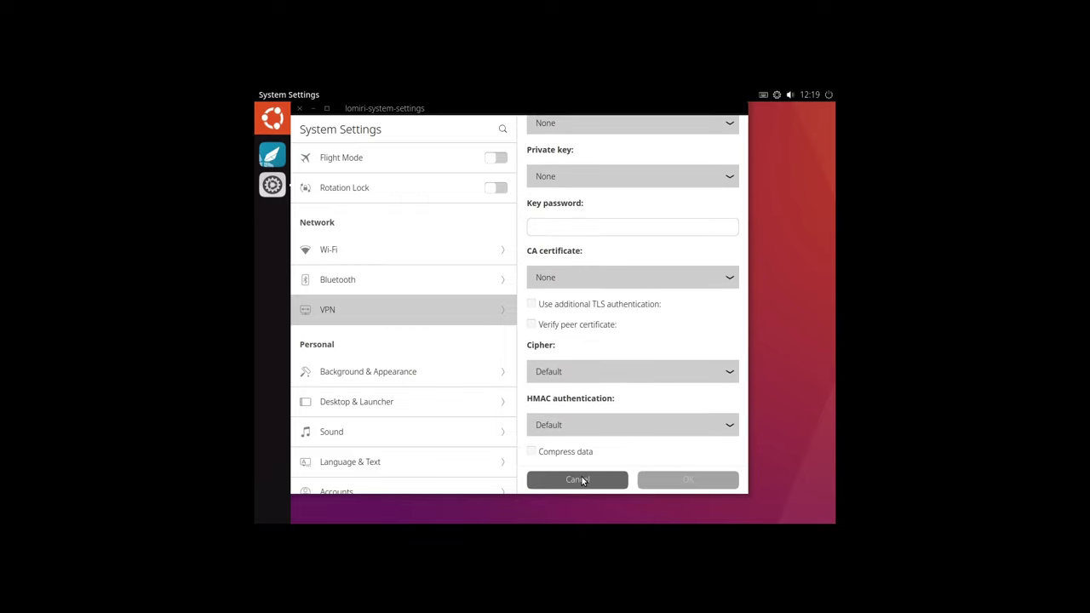
click(582, 481)
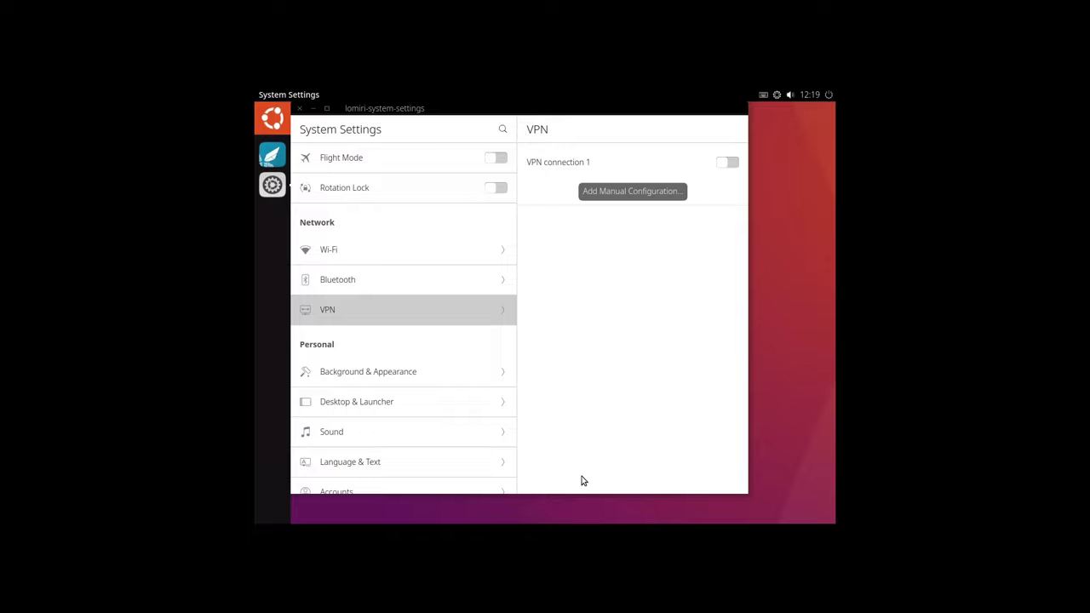
- Browse the System art wallpapers in Background & Appearance and apply the dog wallpaper
click(406, 381)
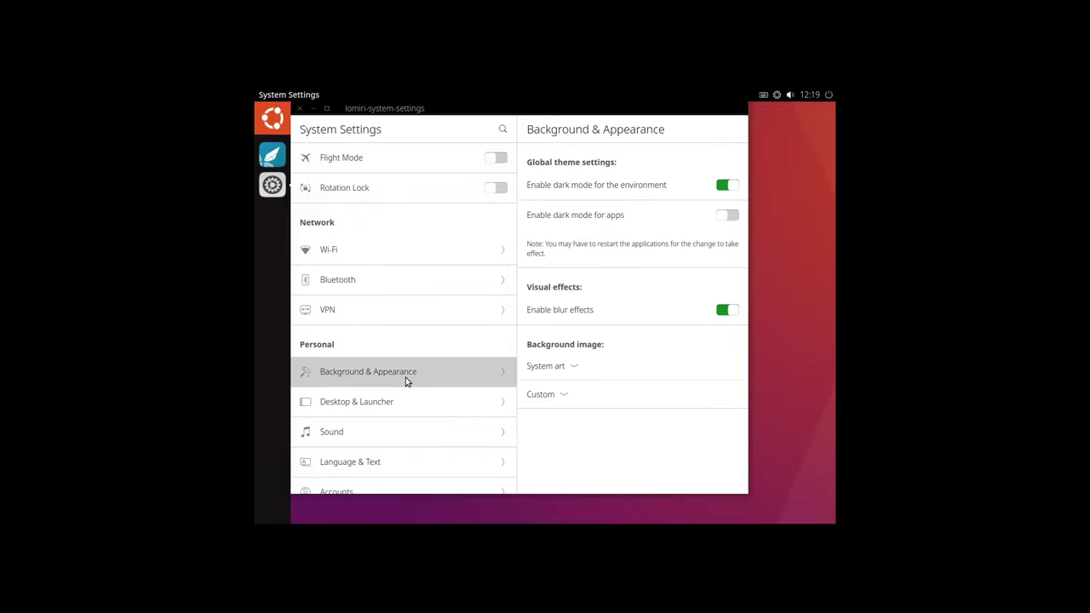
click(573, 367)
scroll(701, 298, down, 2)
scroll(705, 293, down, 2)
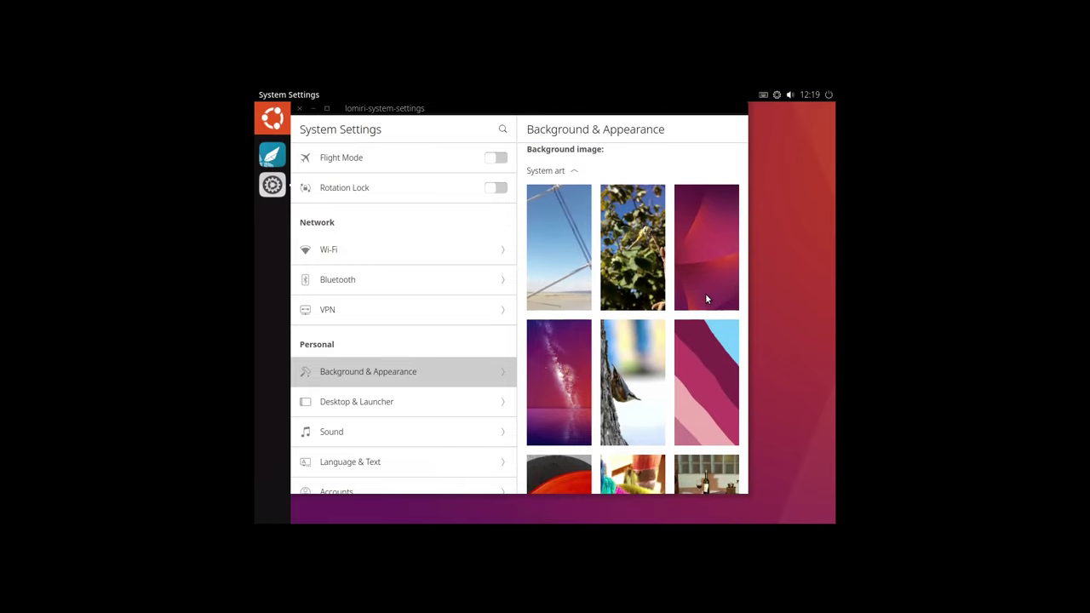
scroll(705, 298, down, 1)
scroll(705, 298, down, 3)
scroll(705, 298, down, 1)
scroll(705, 298, down, 2)
scroll(705, 298, down, 2)
scroll(705, 298, down, 2)
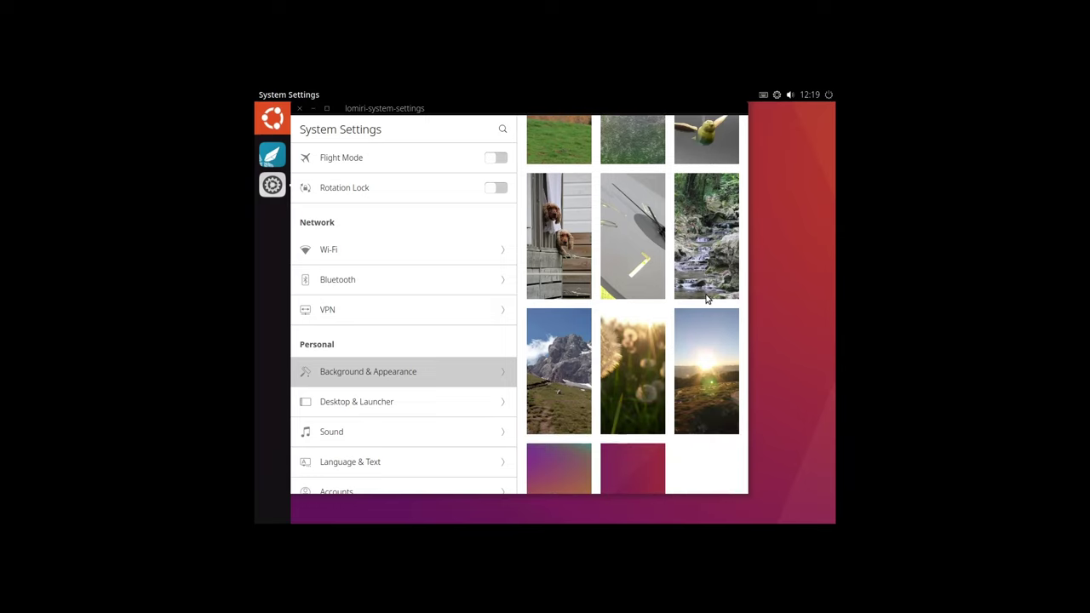
scroll(705, 297, down, 2)
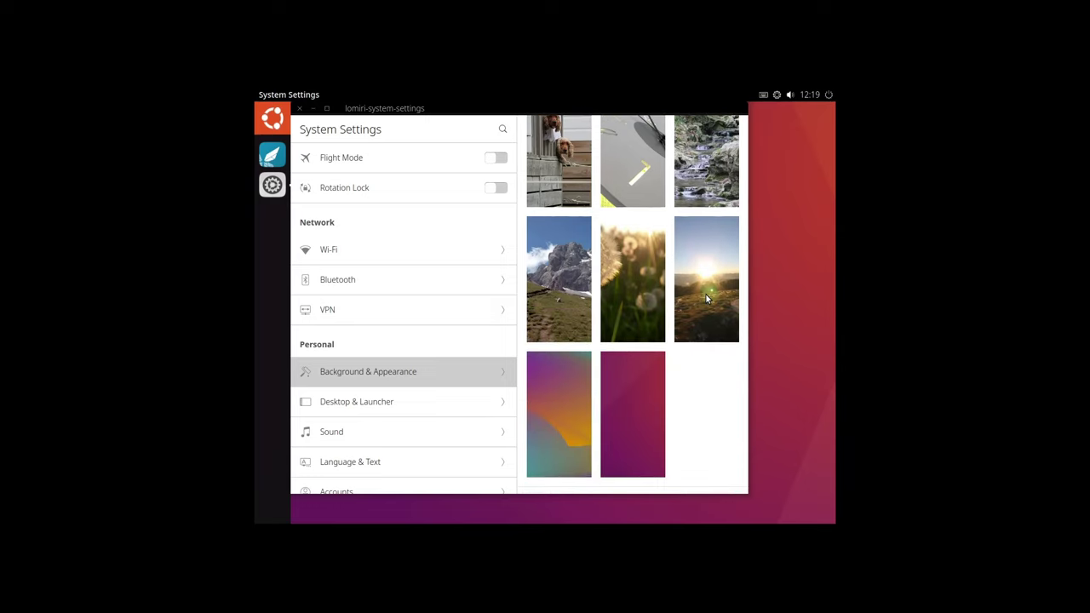
scroll(705, 298, up, 2)
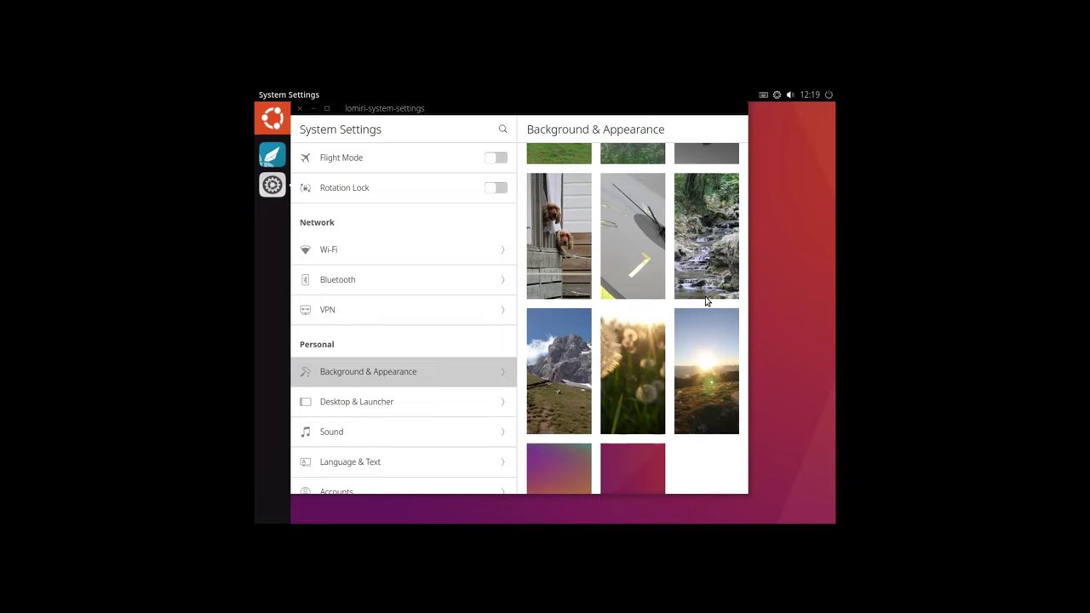
click(564, 275)
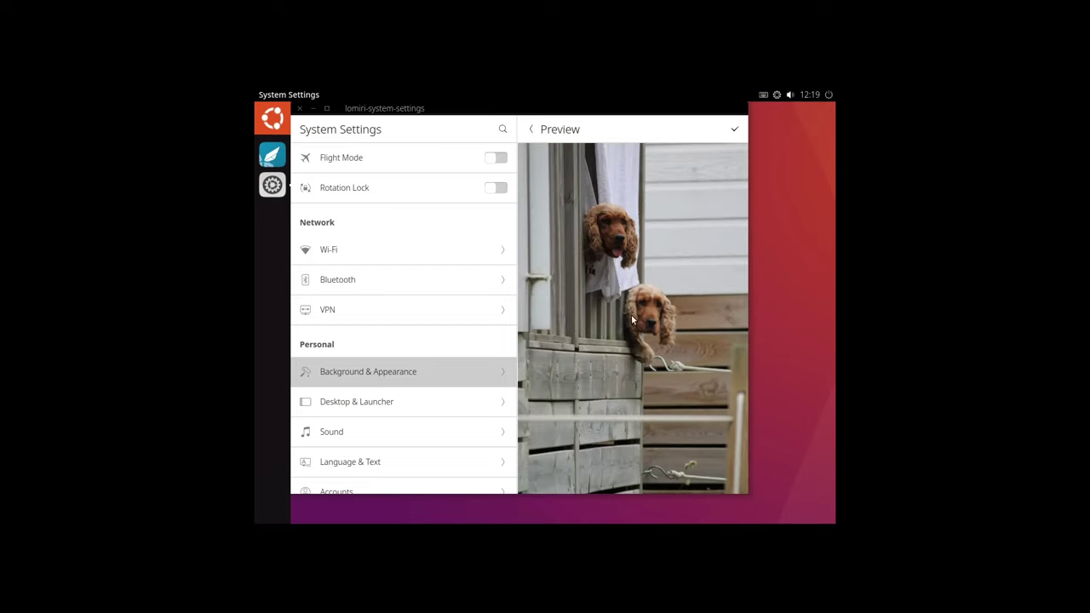
click(734, 130)
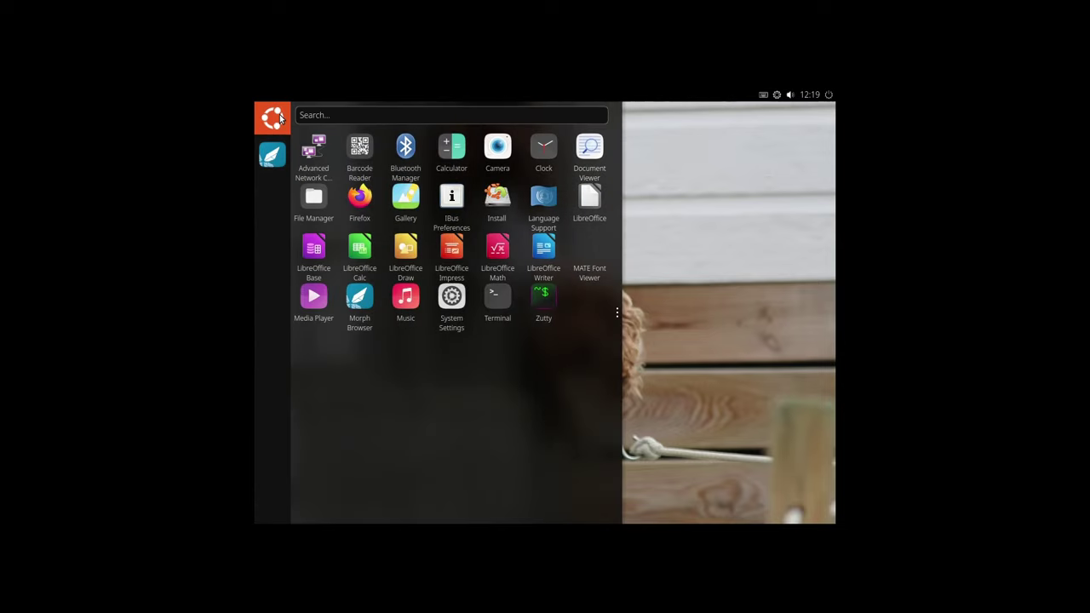
- Apply the purple, orange and green gradient wallpaper, then close System Settings
click(451, 298)
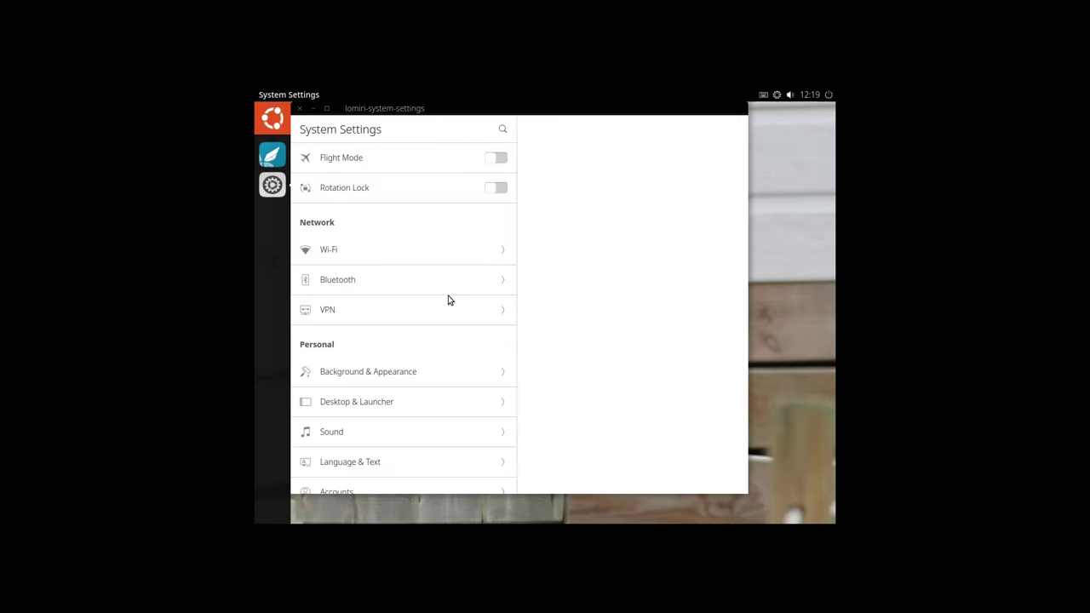
scroll(449, 300, down, 2)
click(430, 281)
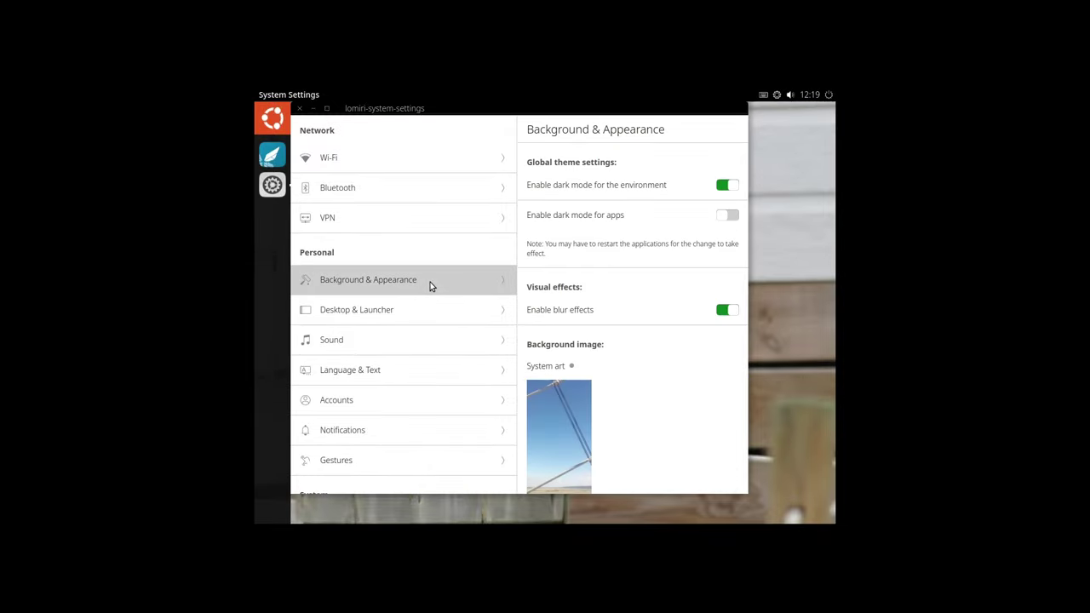
scroll(657, 314, down, 1)
scroll(657, 314, down, 4)
scroll(657, 313, up, 1)
scroll(656, 313, down, 5)
scroll(657, 309, down, 3)
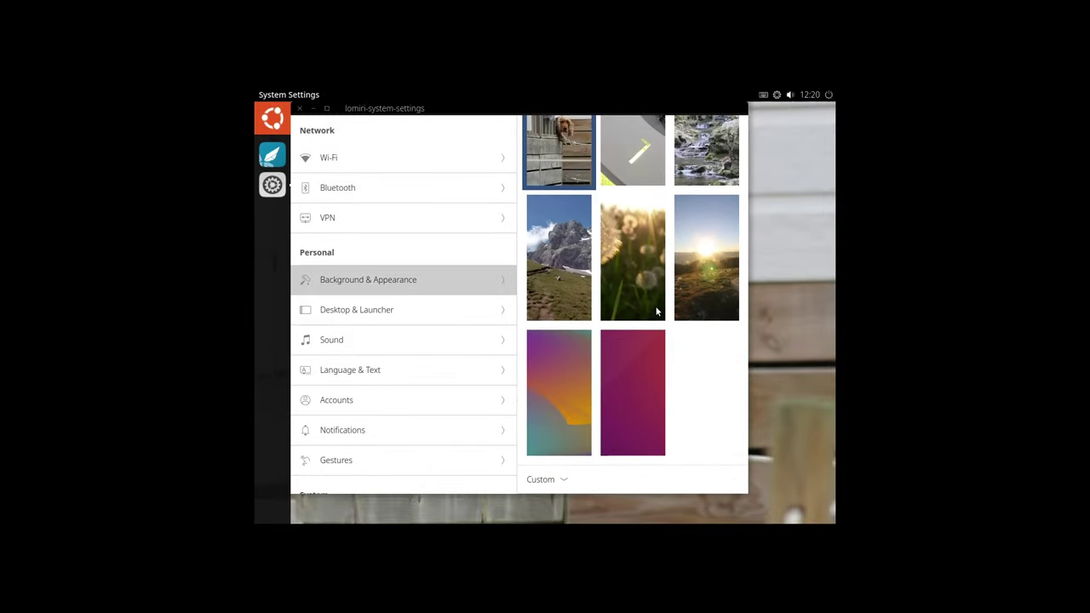
click(564, 376)
click(731, 132)
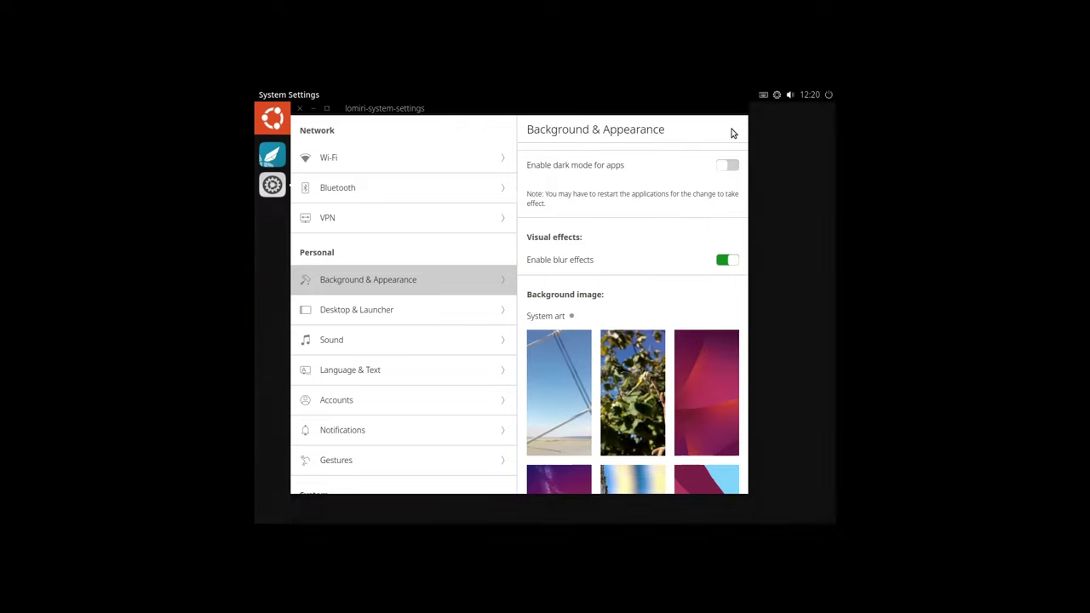
click(301, 109)
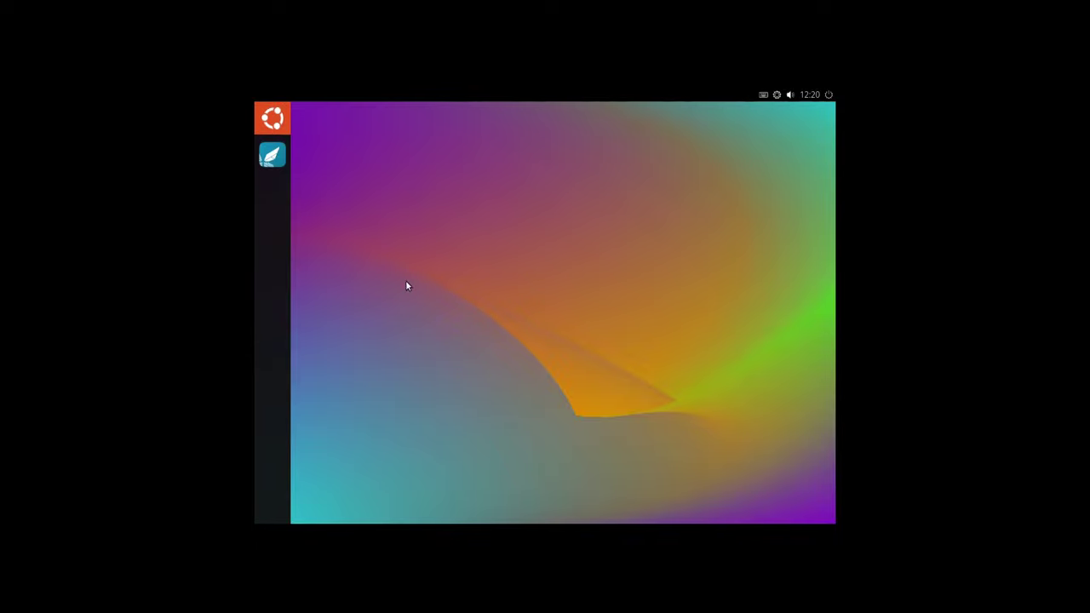
- Launch Morph Browser from the Lomiri app drawer
click(280, 130)
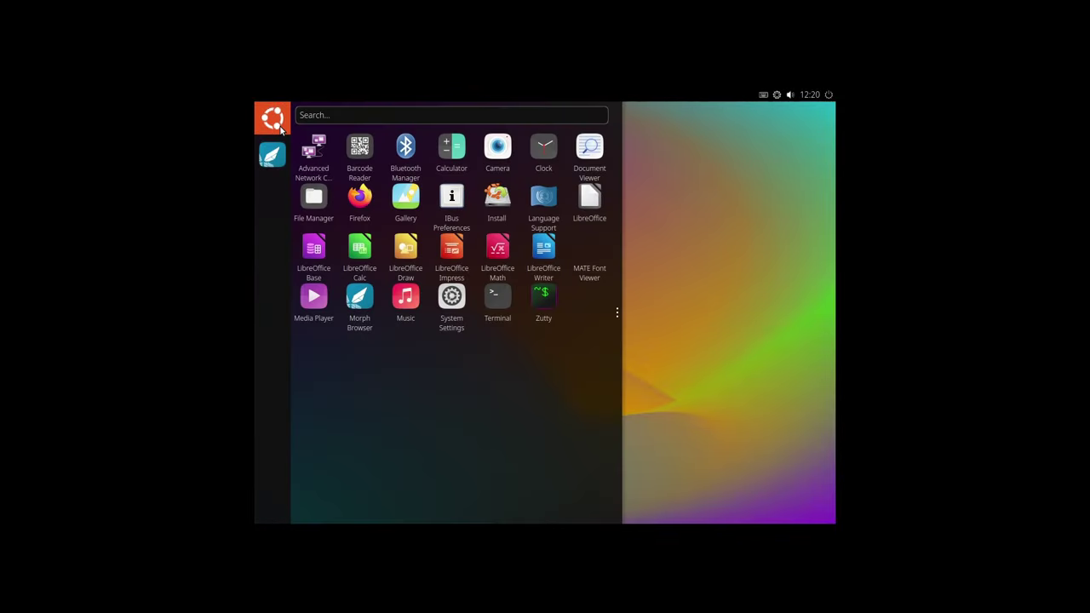
click(630, 162)
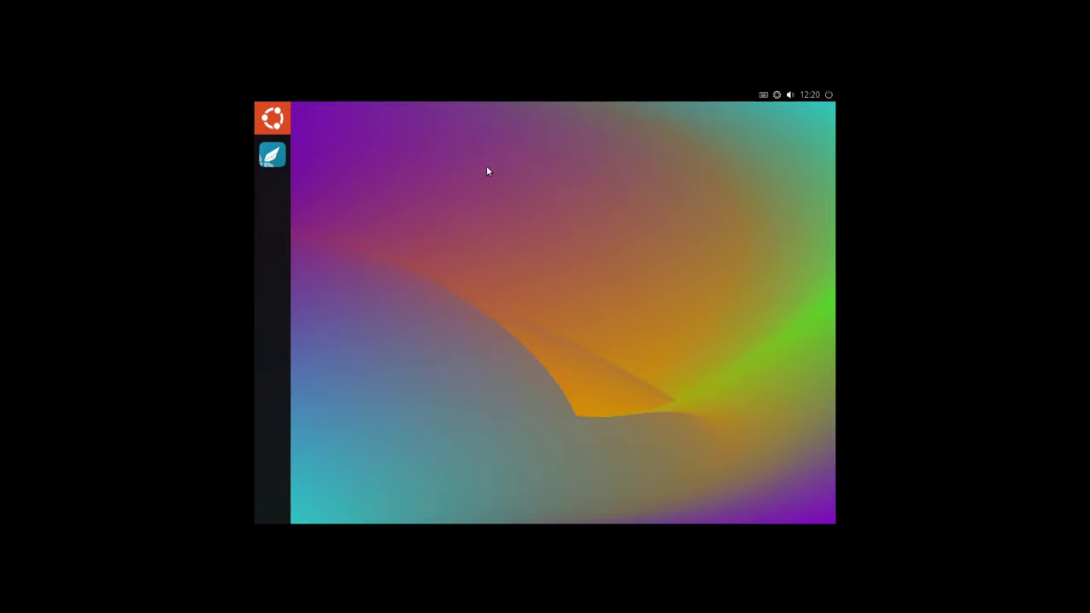
click(274, 161)
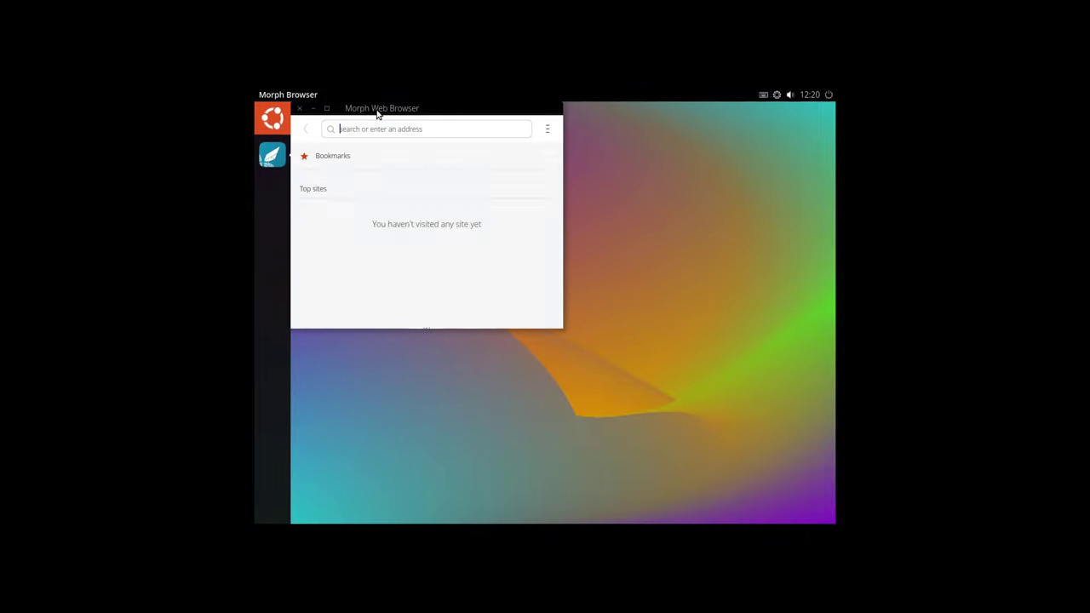
- Move the browser window toward the centre, enlarge it, and open then dismiss its ⋮ menu
mouse_move(377, 114)
mouse_down()
mouse_move(435, 128)
mouse_move(460, 167)
mouse_up()
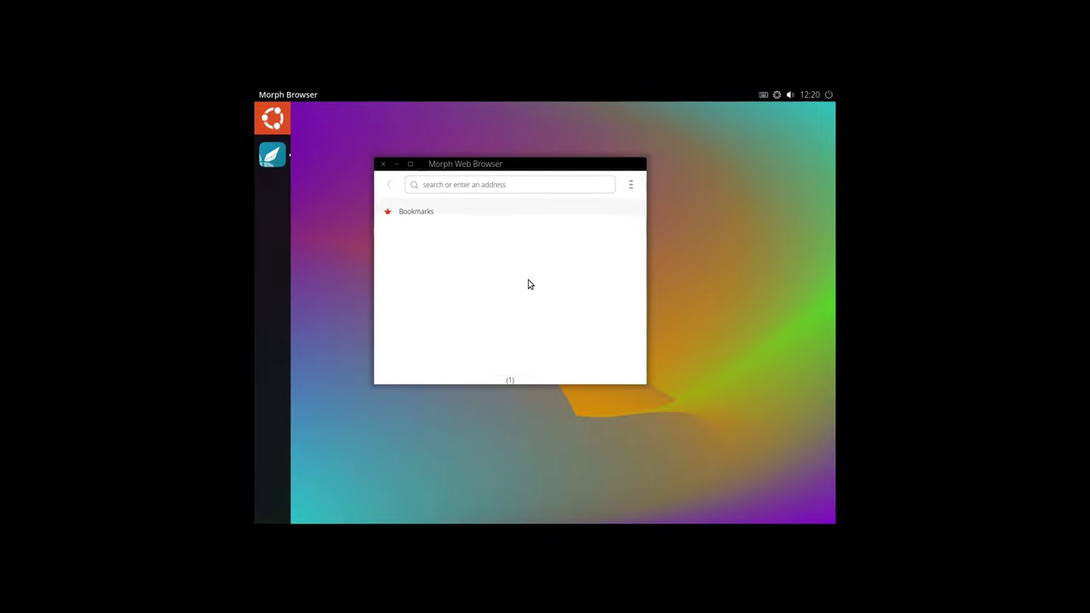
mouse_move(646, 384)
mouse_down()
mouse_move(766, 489)
mouse_move(805, 503)
mouse_up()
click(790, 203)
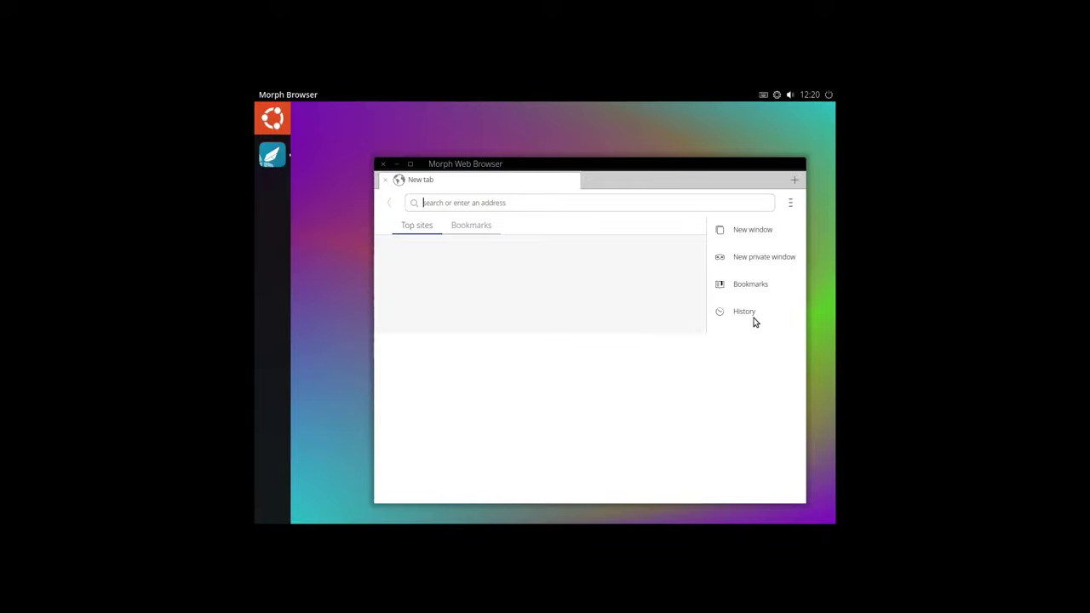
click(619, 310)
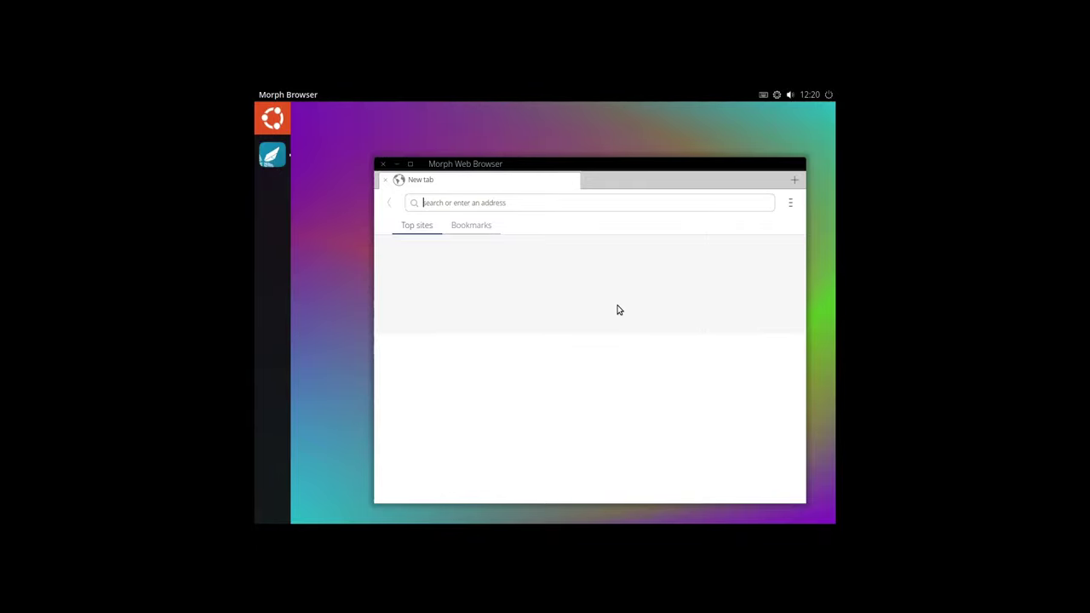
- Close Morph Browser, browse the Network, Sound and Battery indicators, and open Battery settings
click(382, 163)
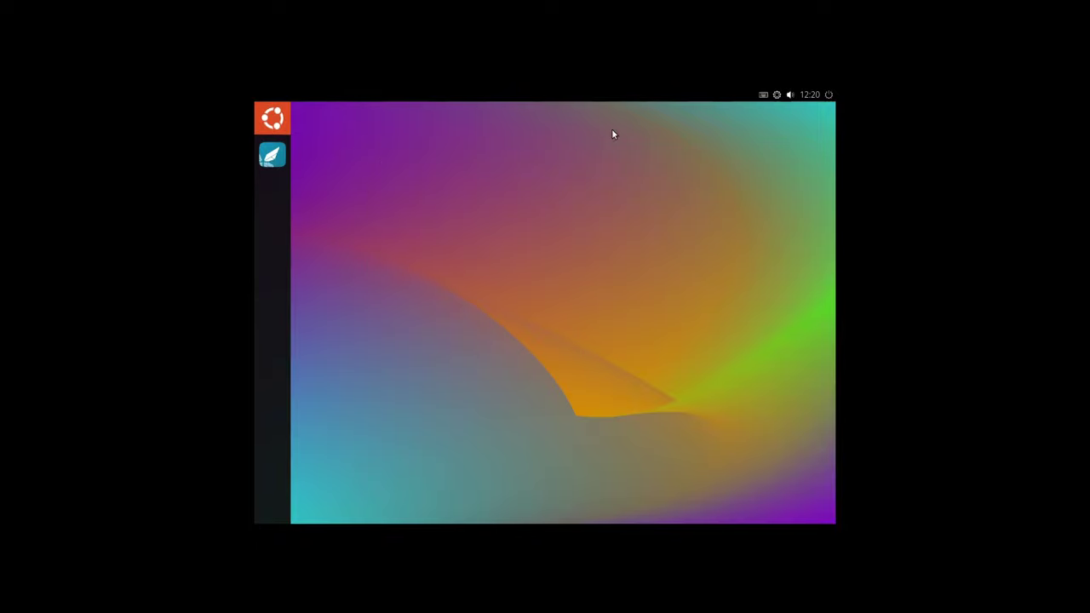
click(777, 94)
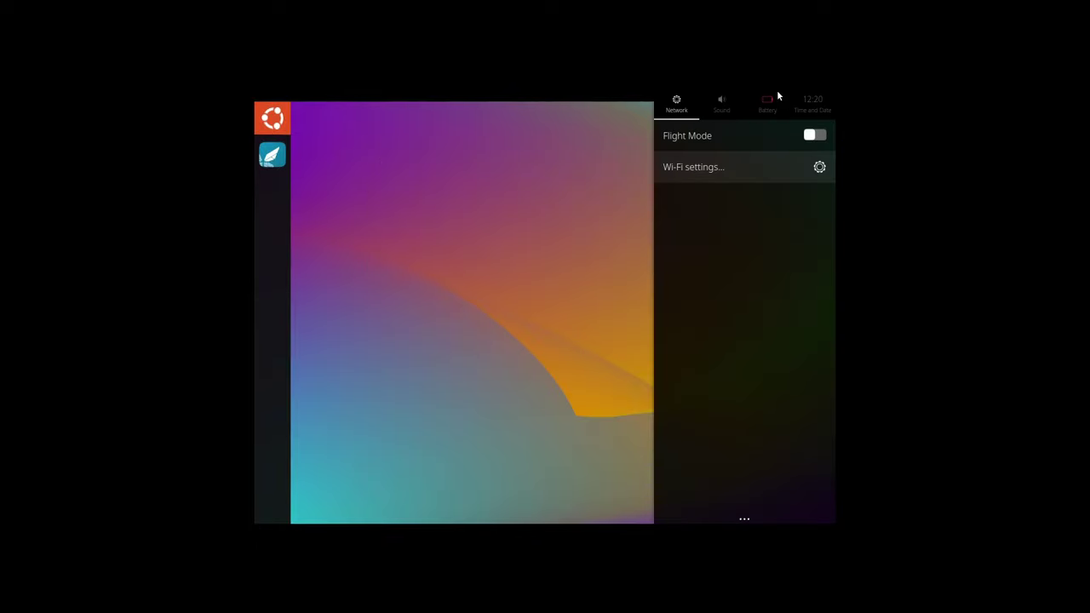
click(721, 107)
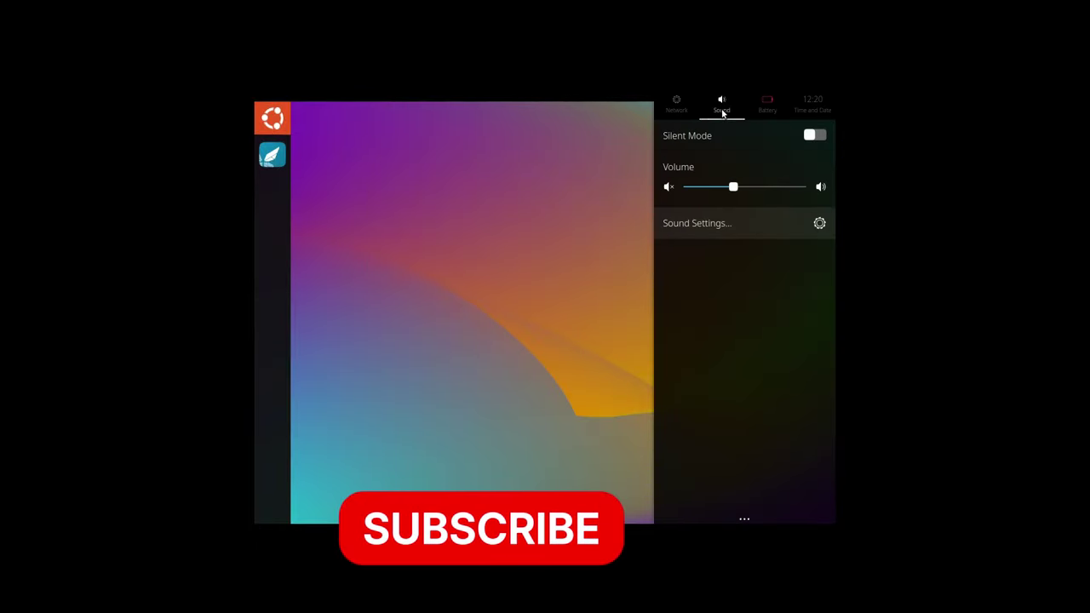
click(772, 108)
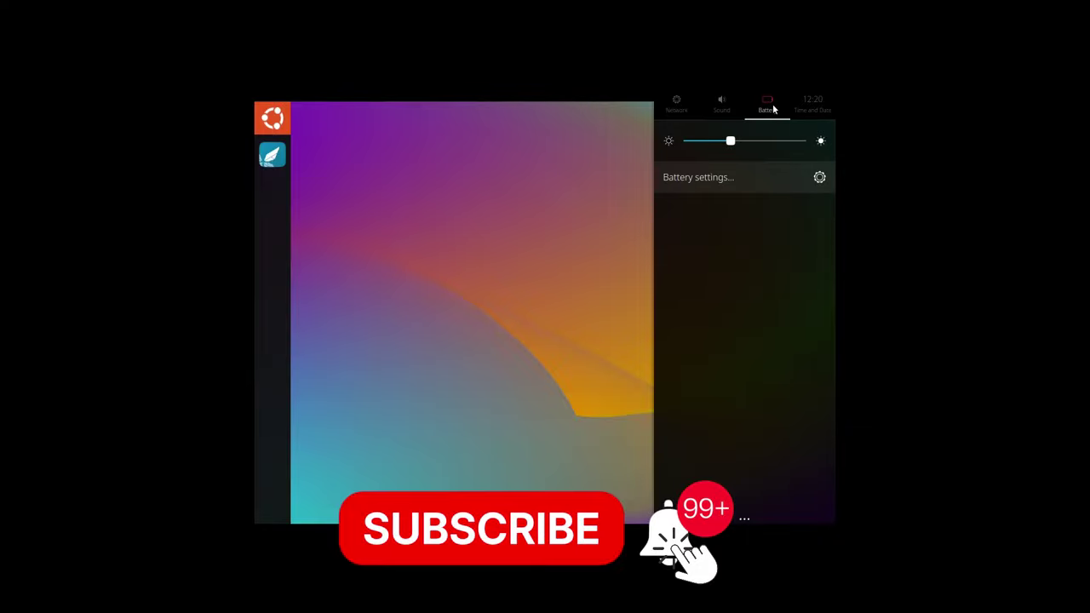
click(817, 177)
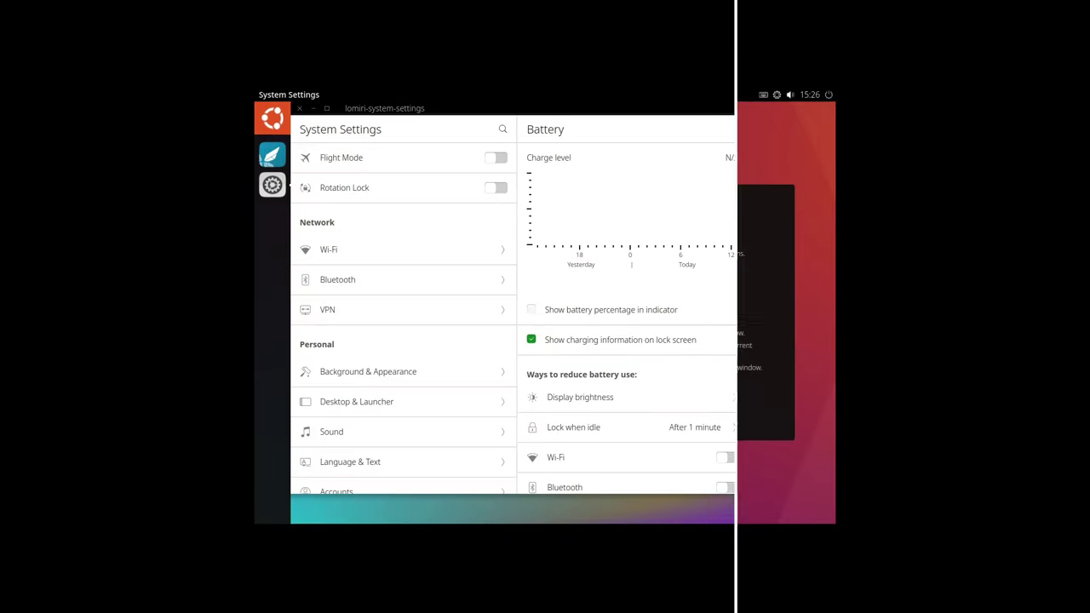
scroll(737, 281, down, 1)
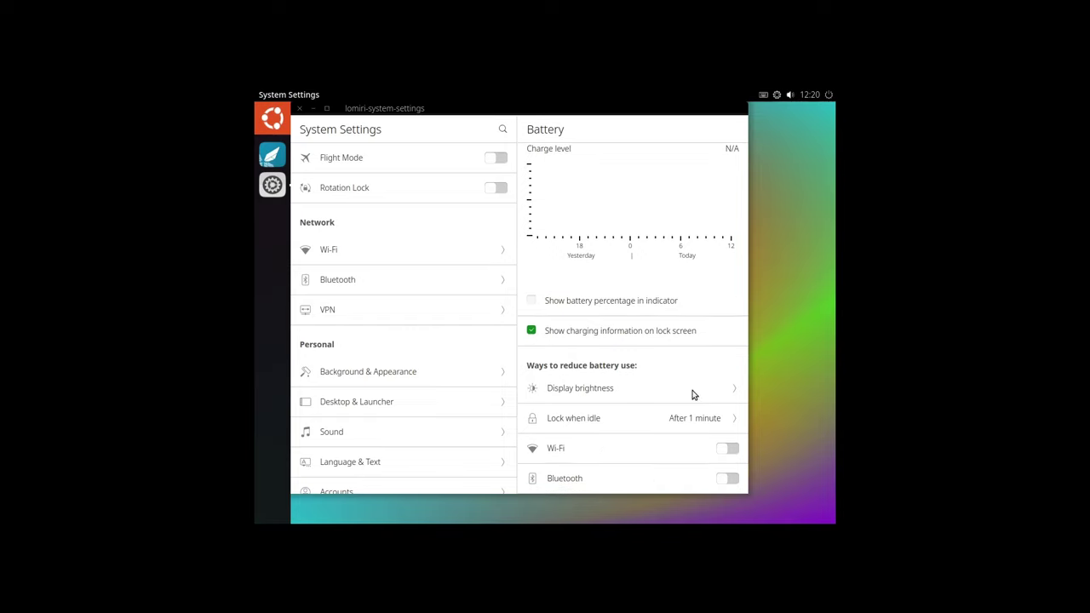
click(632, 393)
click(733, 451)
click(729, 456)
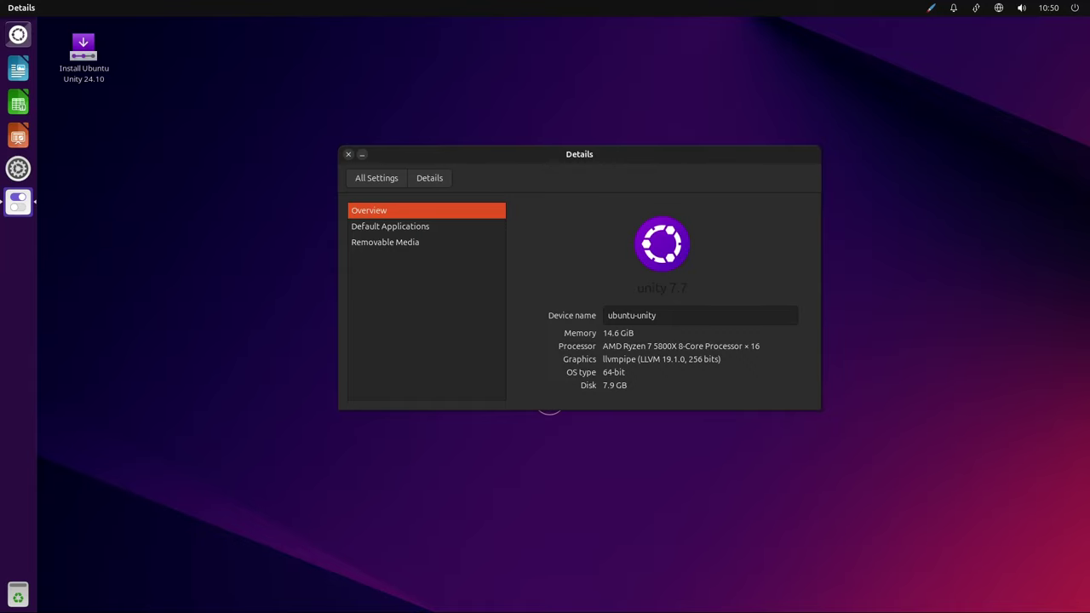
- Close the Details window and open the Dash's Applications lens, then the Files & Folders lens
click(348, 154)
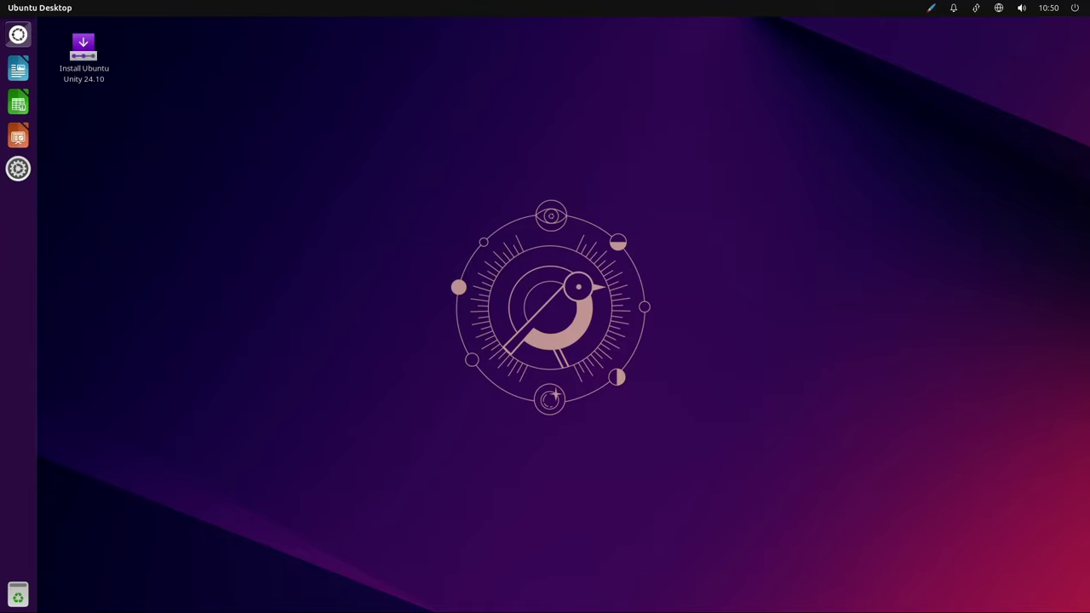
key(super)
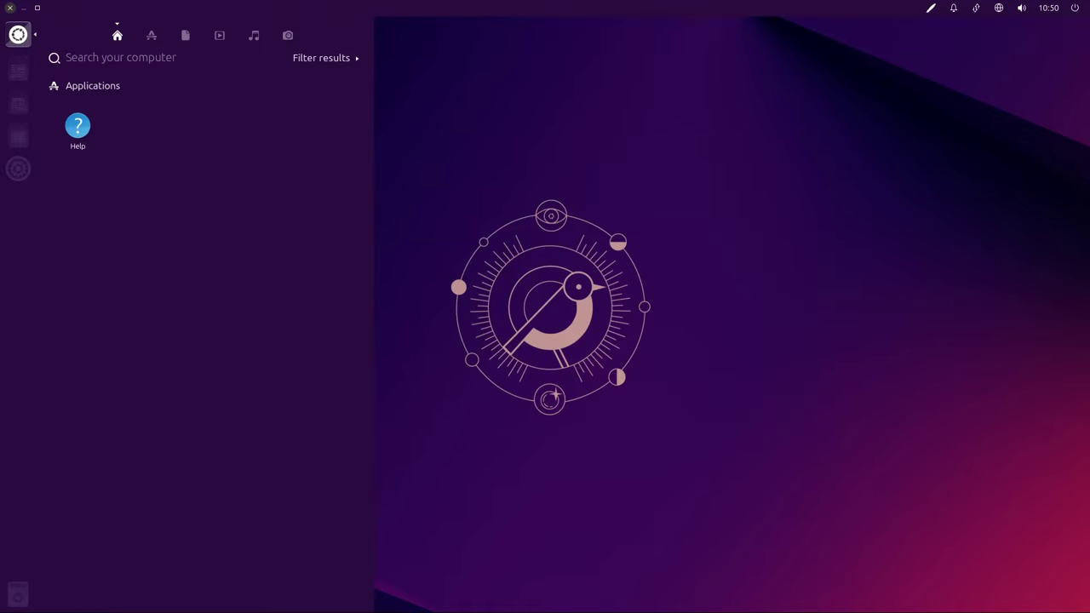
click(151, 35)
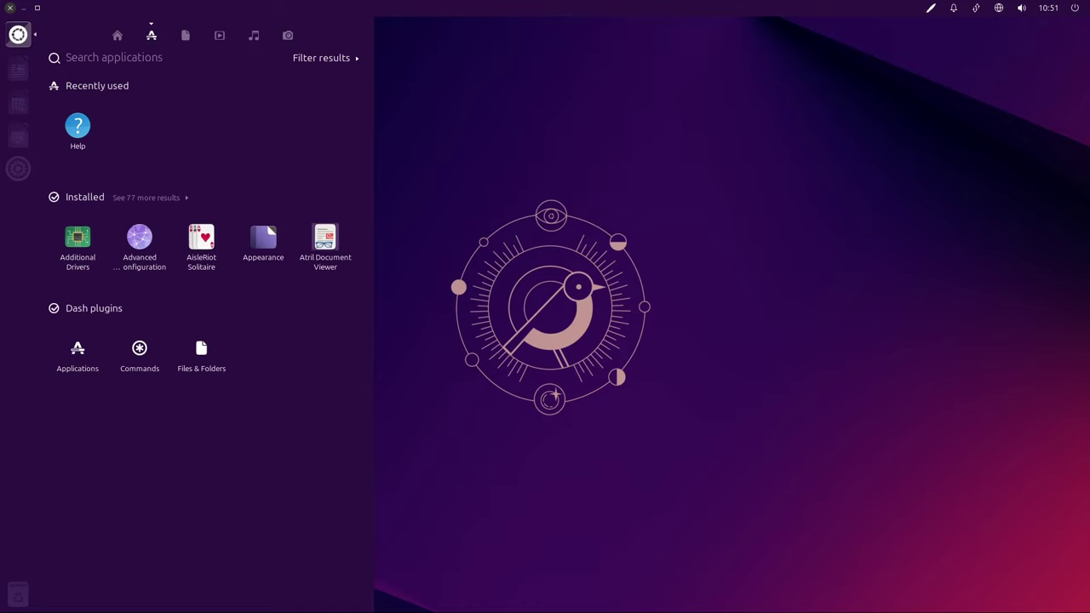
key(ctrl+Tab)
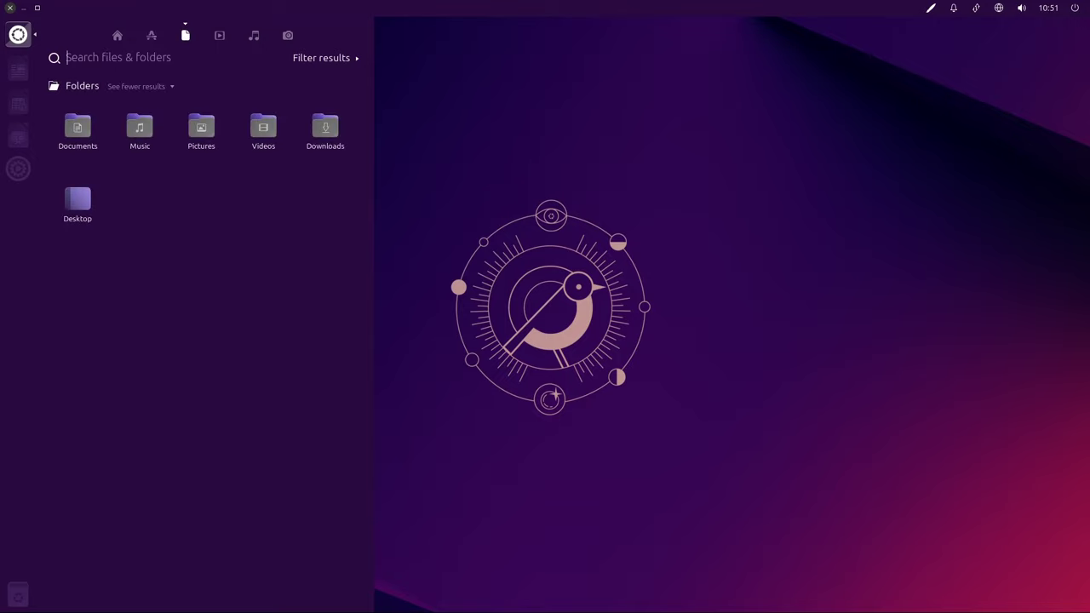
- Open Documents from the Dash, go up to the Home folder and shrink its icons
key(Return)
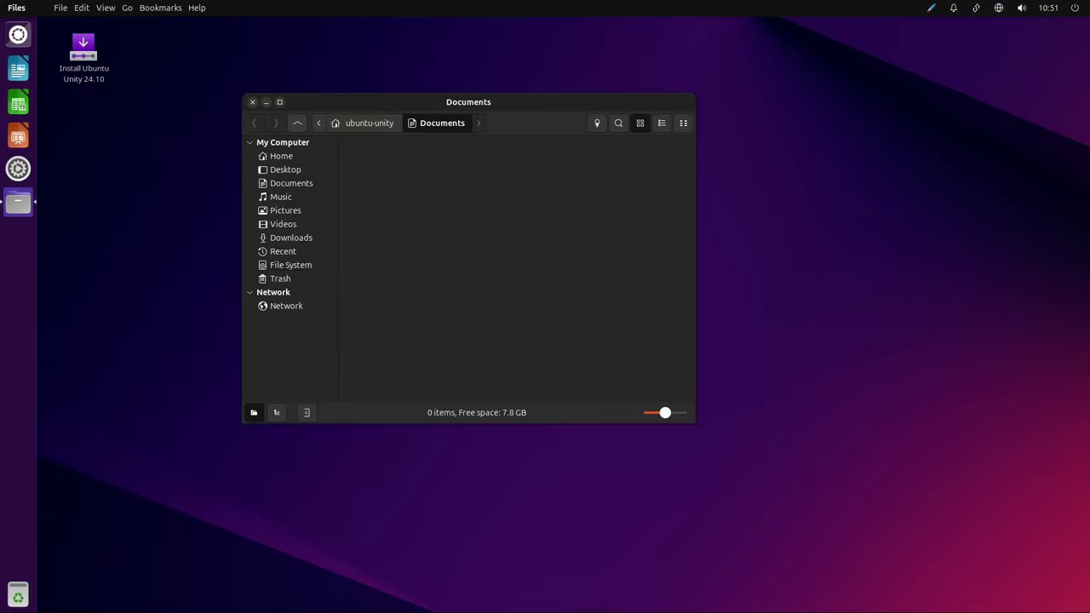
key(alt+Up)
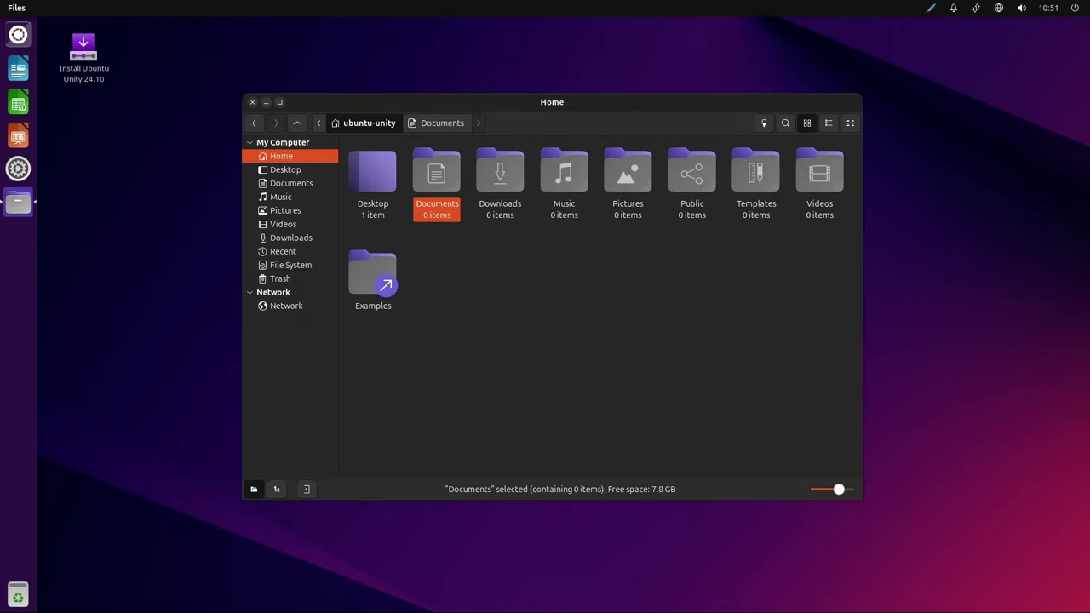
key(ctrl+minus)
key(Escape)
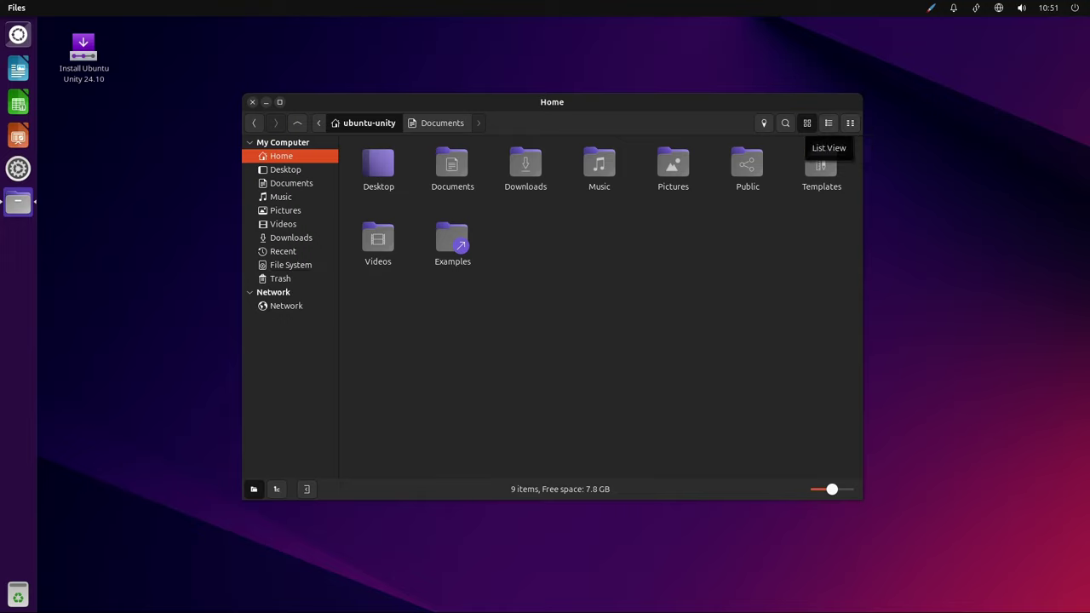
- Show the Home folder in list, then compact, then back to icon view
click(829, 123)
click(850, 123)
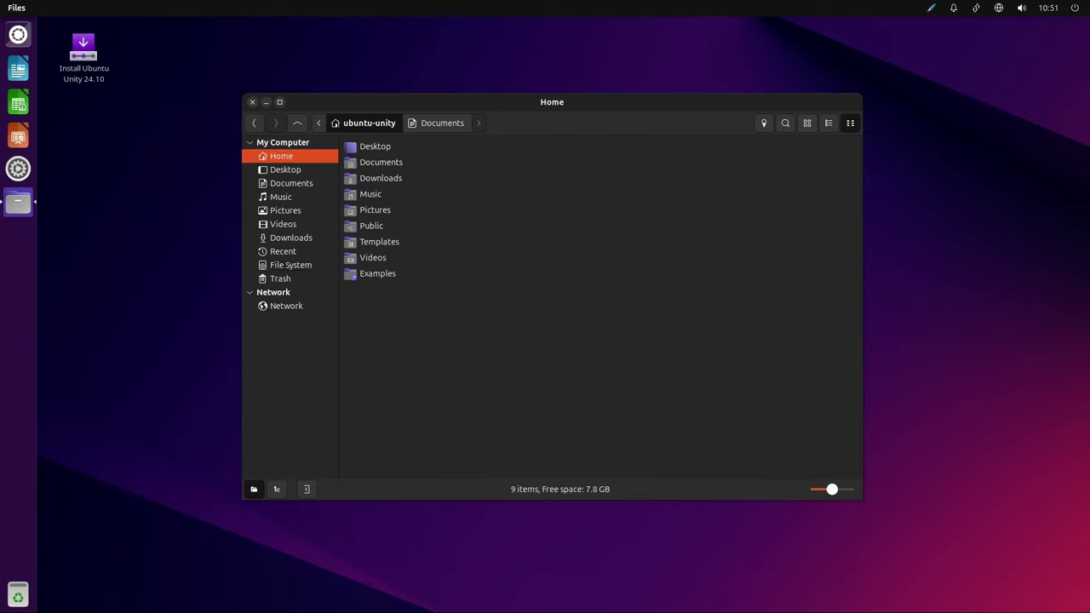
click(807, 123)
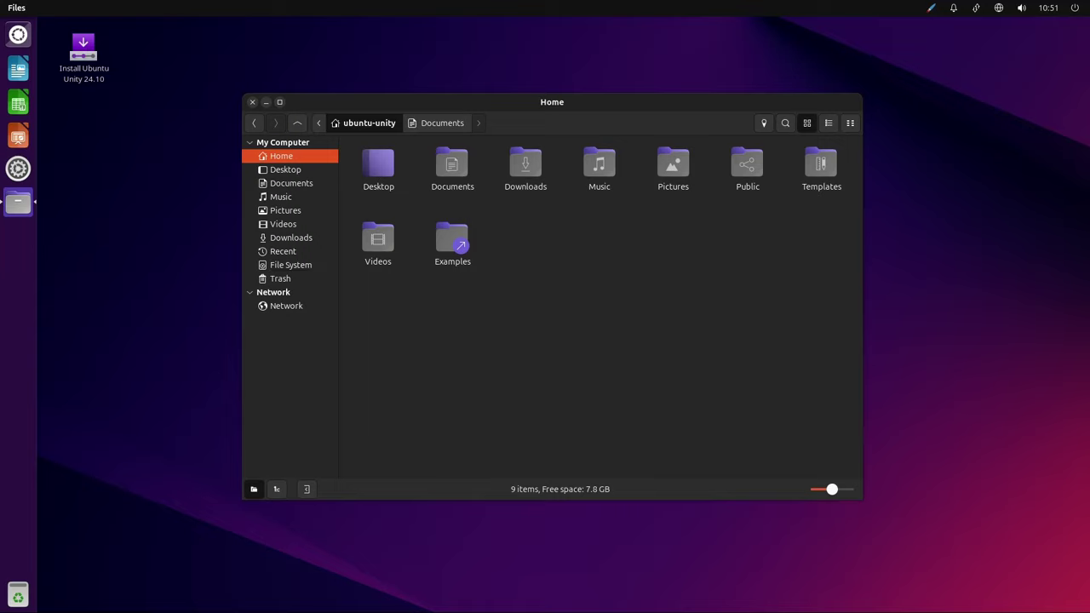
- View the Home folder's properties from its context menu and close the dialog
right_click(642, 405)
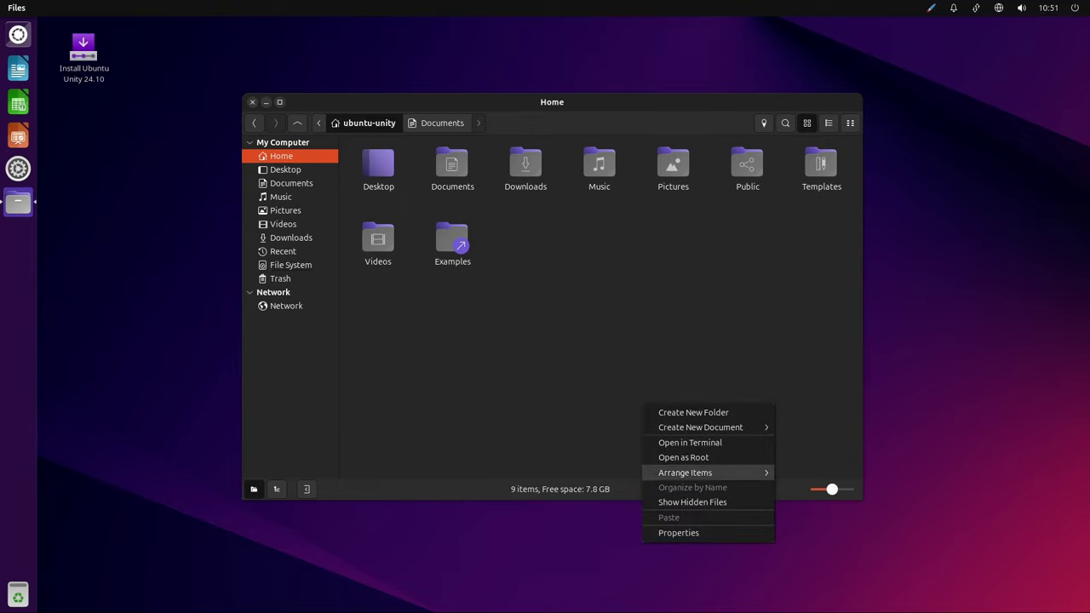
click(678, 532)
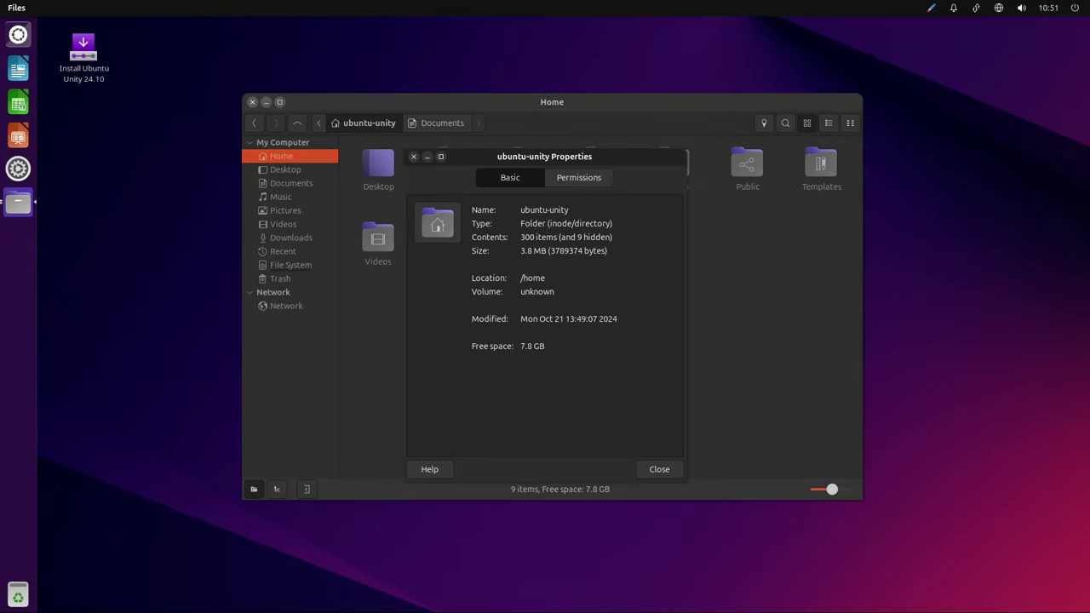
click(414, 157)
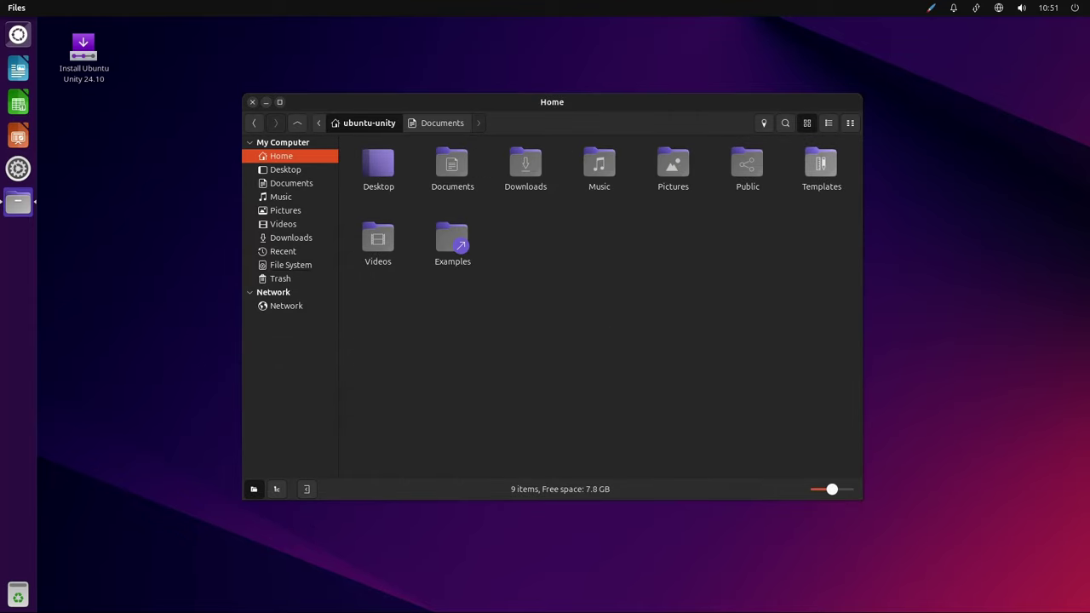
- Close Files and browse the Dash's applications, files, videos and music lenses
click(252, 102)
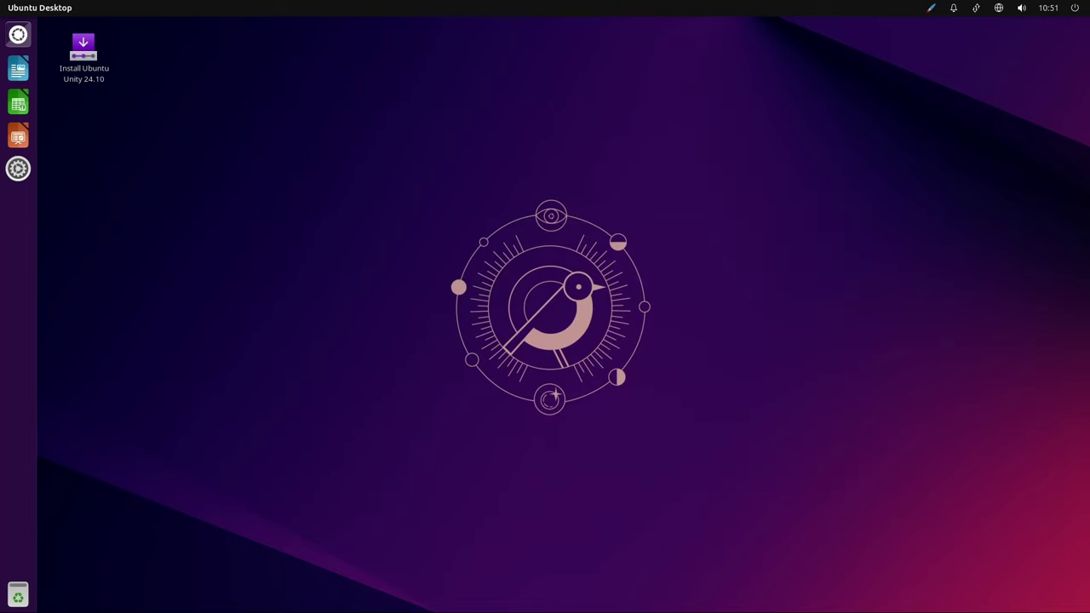
key(super)
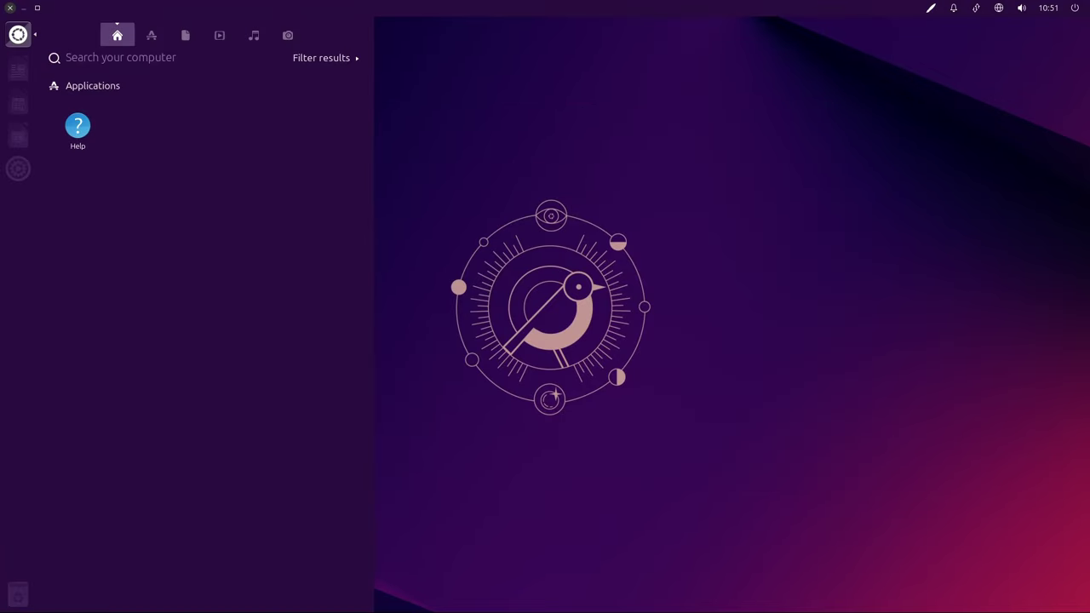
click(152, 35)
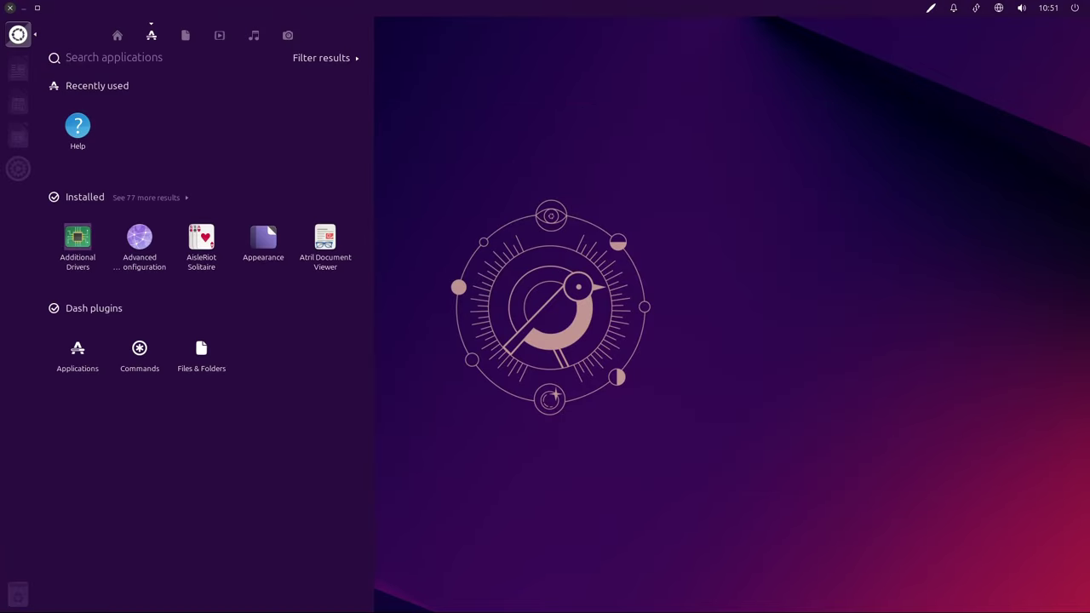
key(ctrl+Tab)
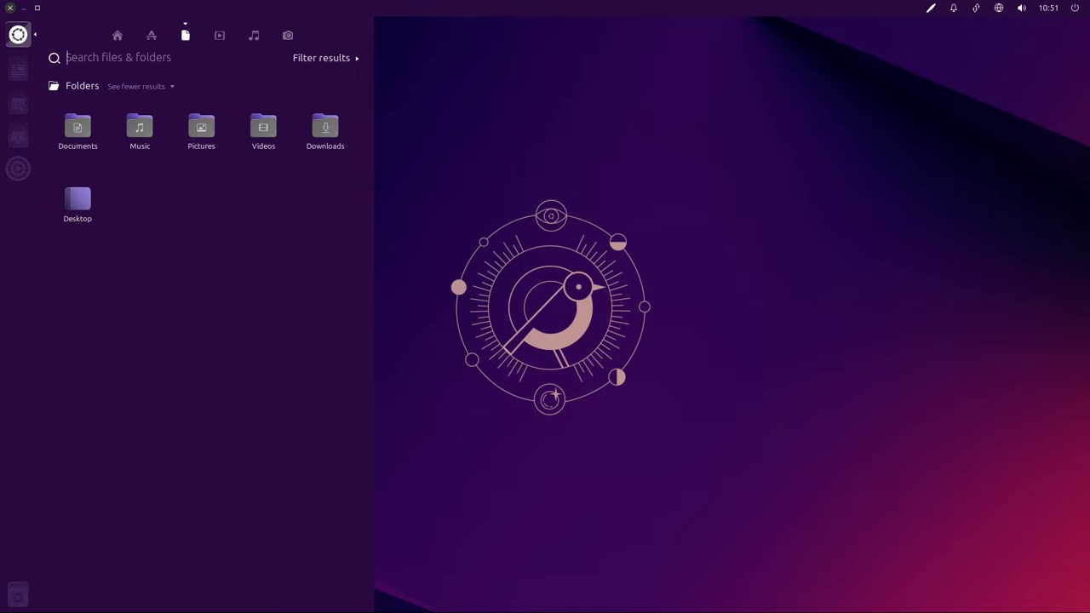
key(ctrl+Tab)
key(ctrl+Tab)
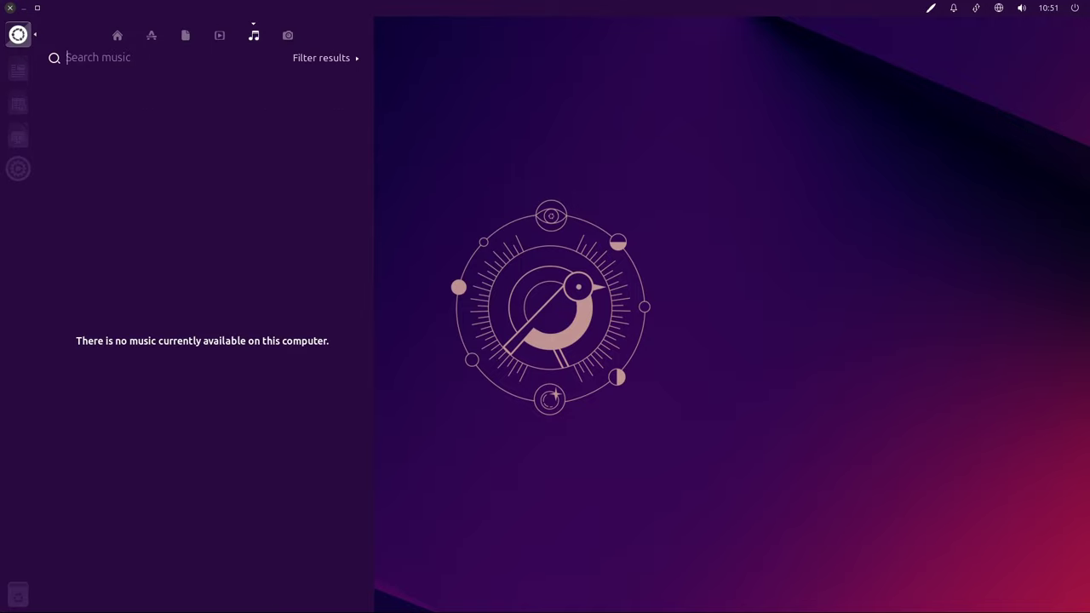
key(ctrl+Tab)
key(ctrl+Tab)
key(ctrl+Tab)
- Launch Additional Drivers, cycle through the Software & Updates tabs, close it, and open System Settings
key(Return)
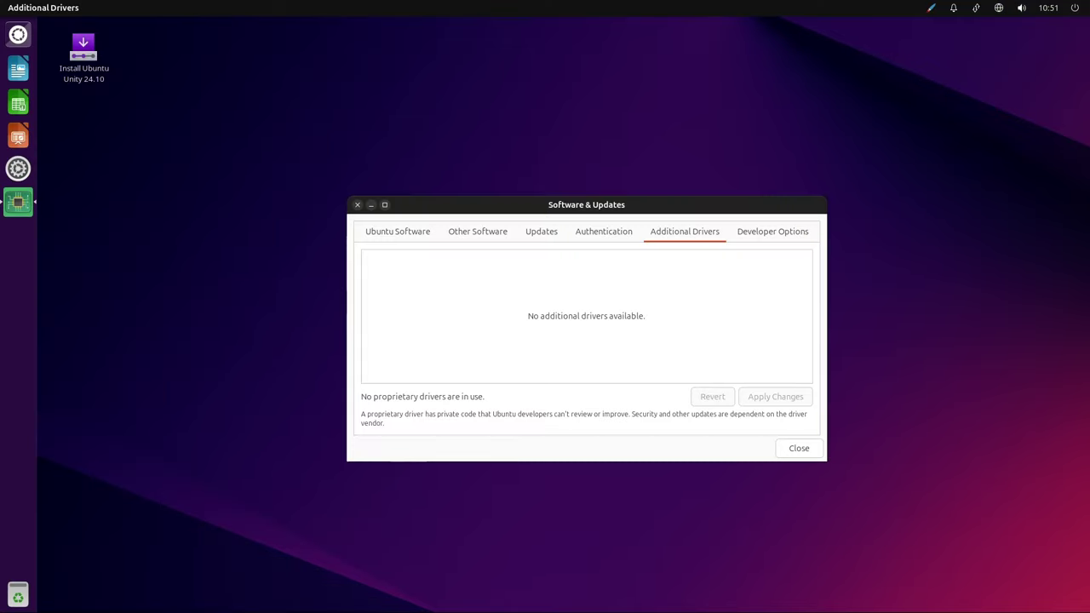
key(Home)
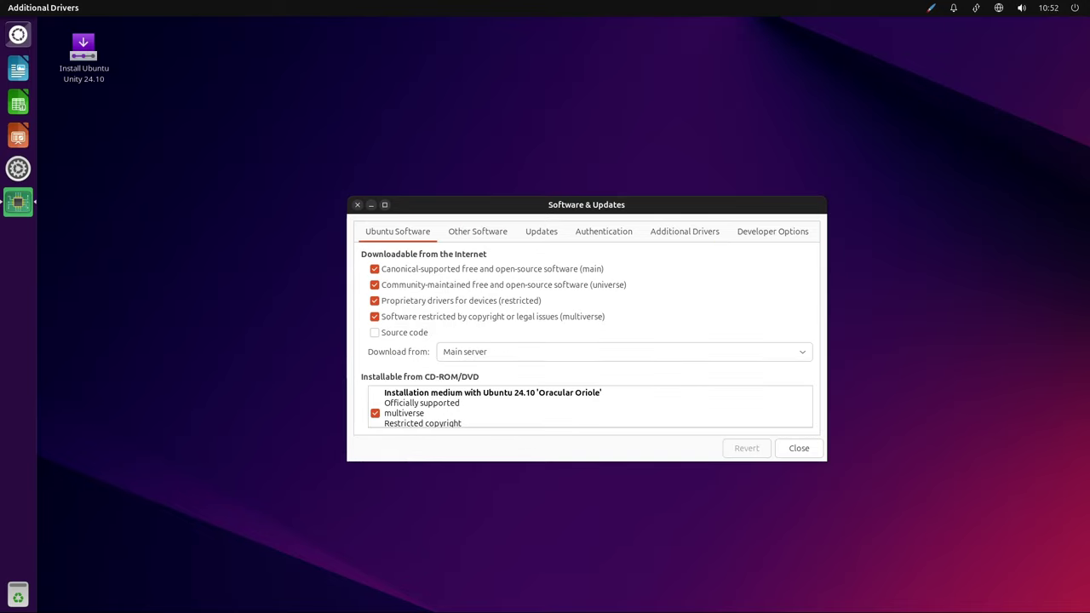
key(Right)
key(Right)
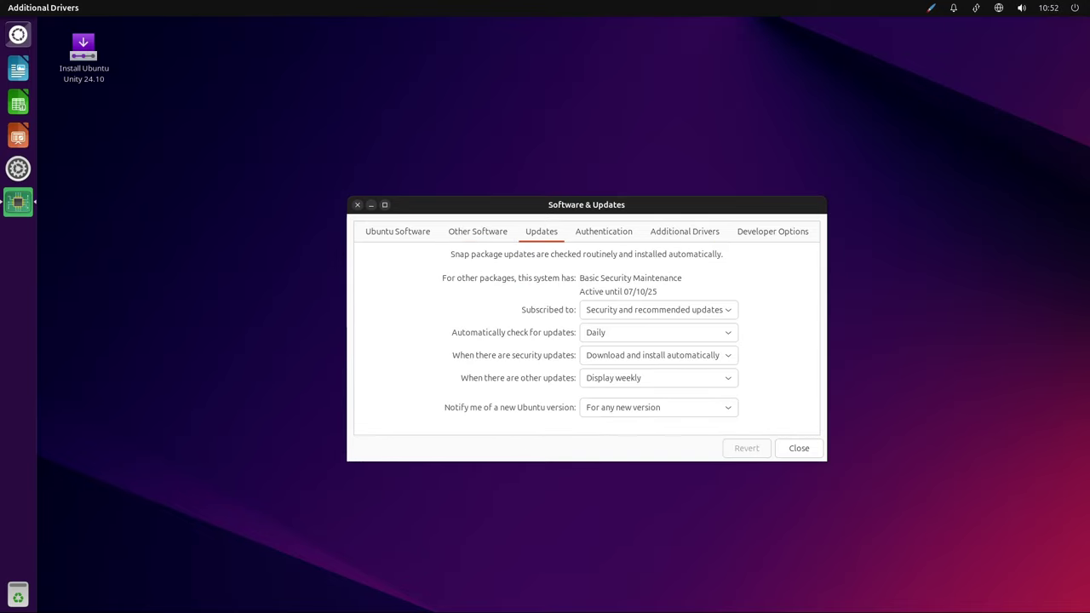
key(Right)
key(Right)
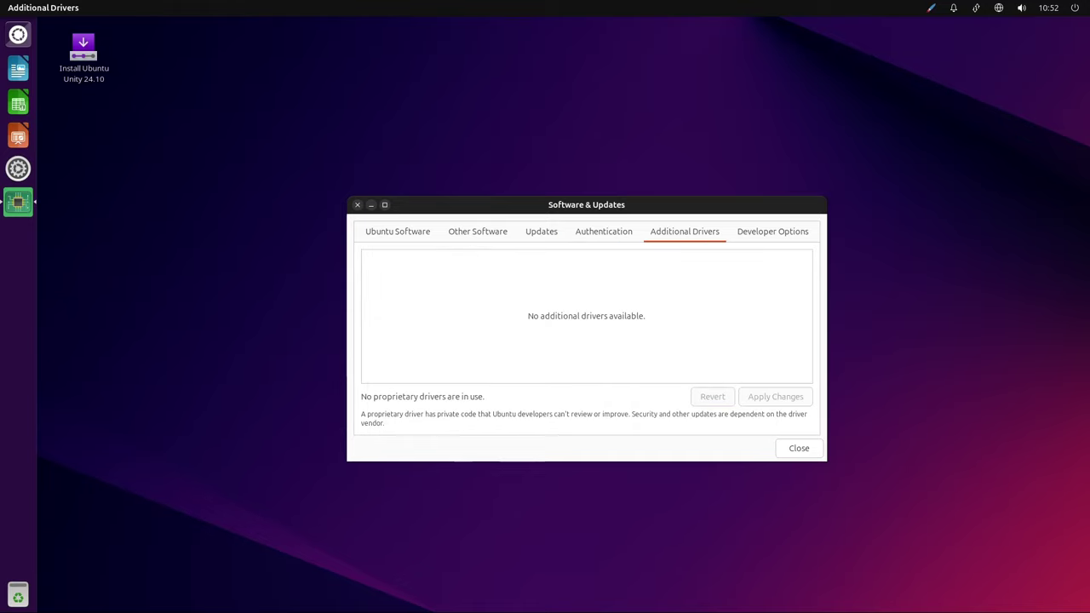
key(Right)
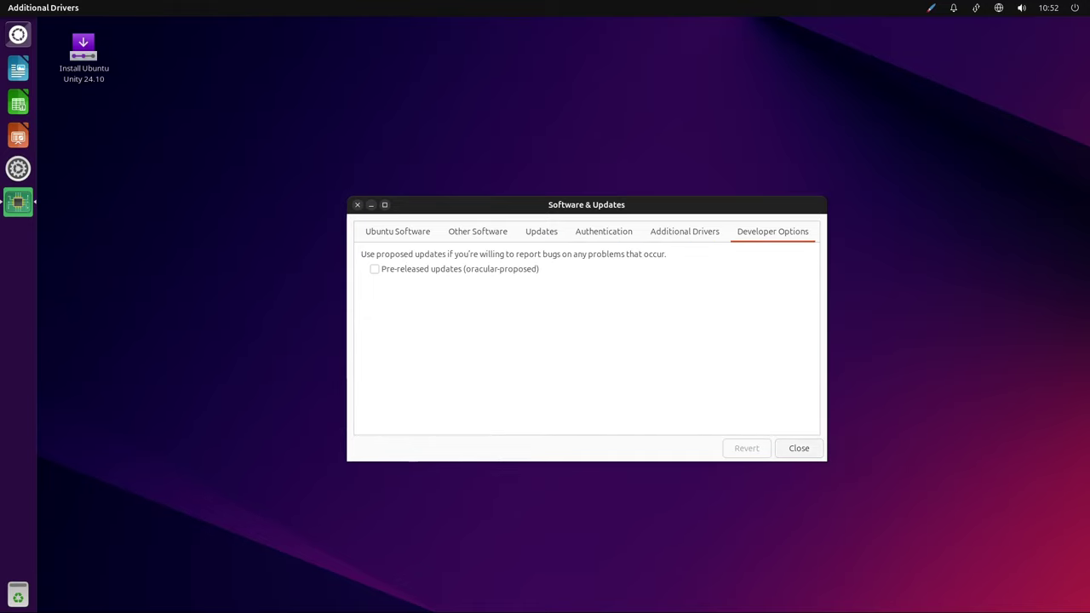
key(alt+F4)
key(super+4)
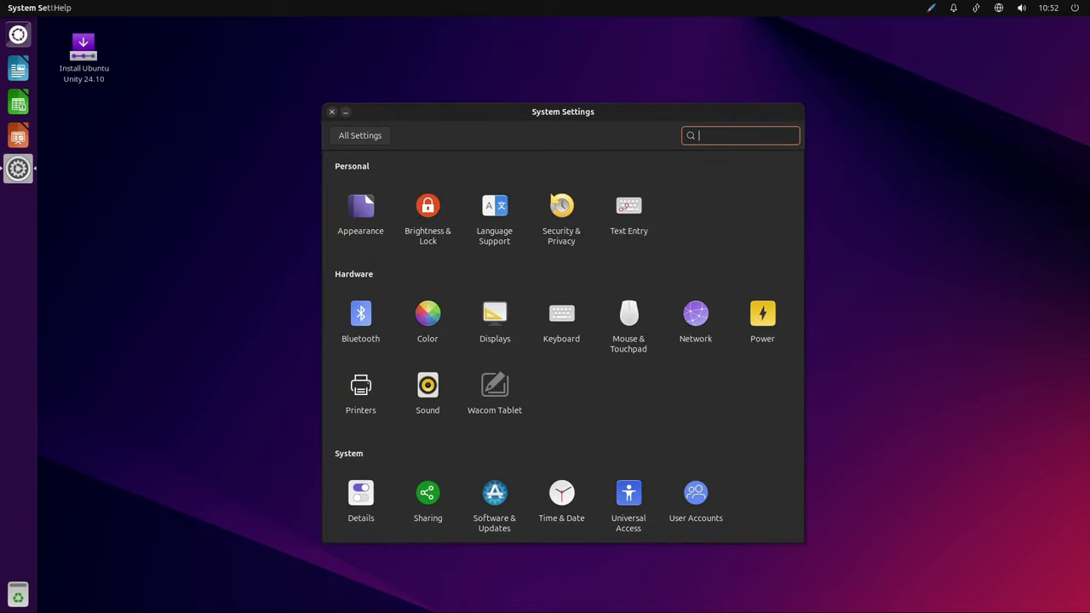
- Open Appearance settings, view the Behavior tab, return to Look, and browse the accent Color list
key(Return)
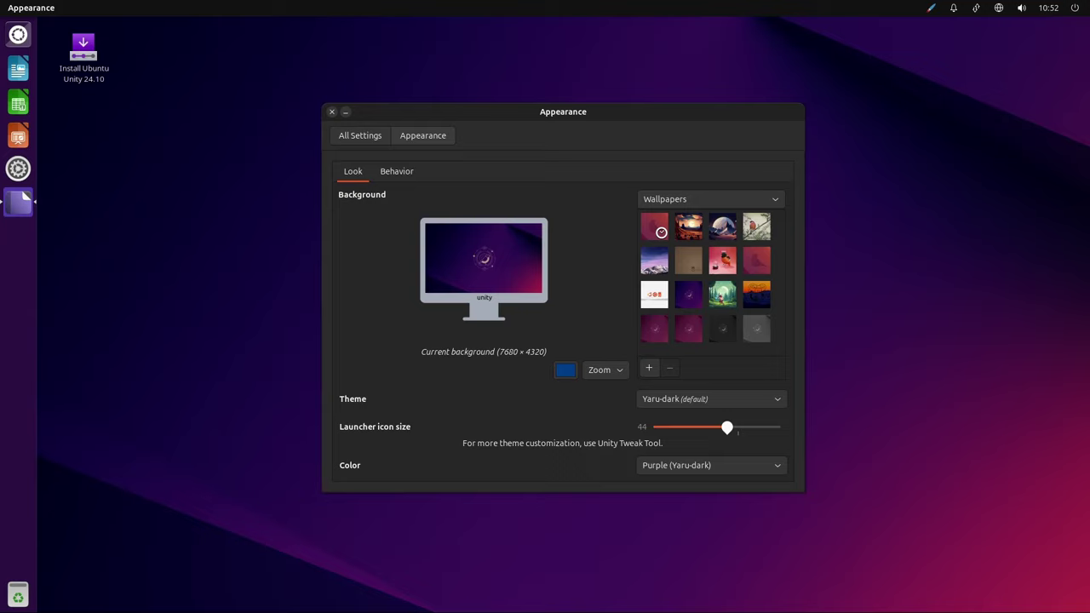
key(ctrl+Page_Down)
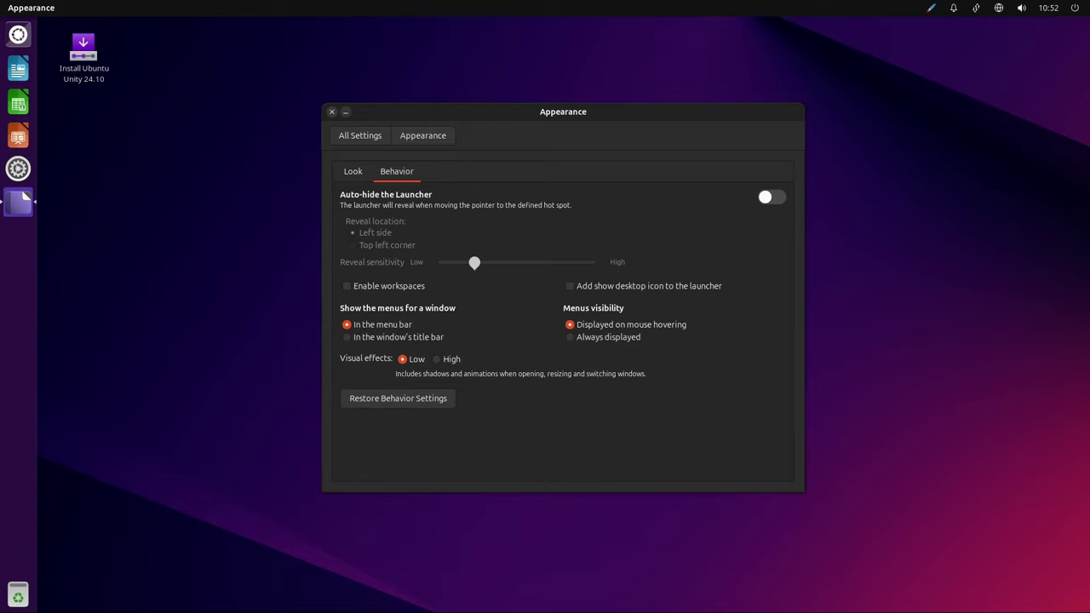
key(ctrl+Page_Up)
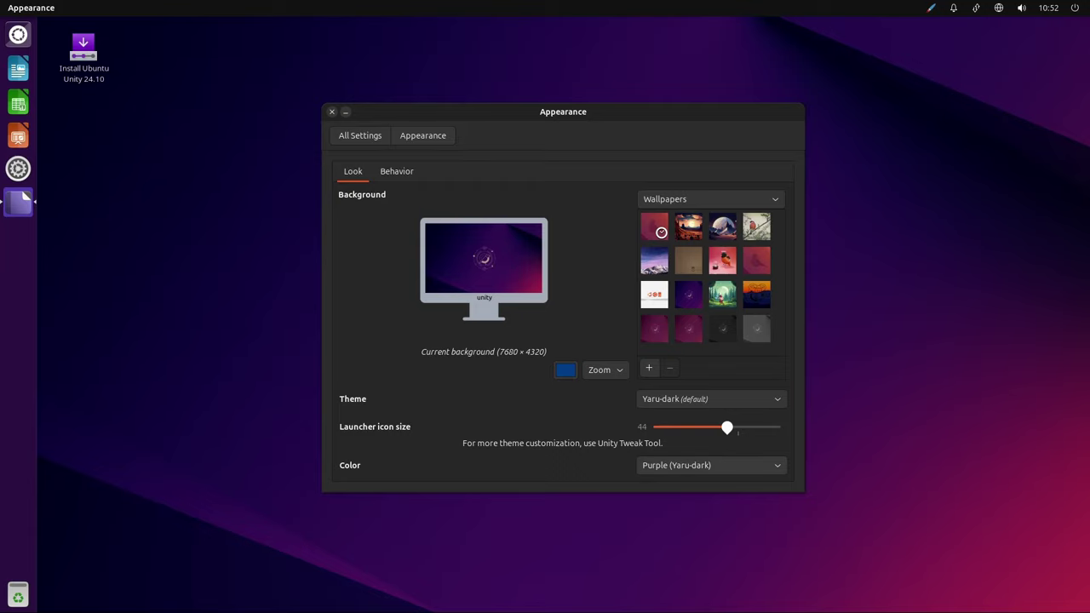
key(space)
key(Up)
key(Up)
key(Up)
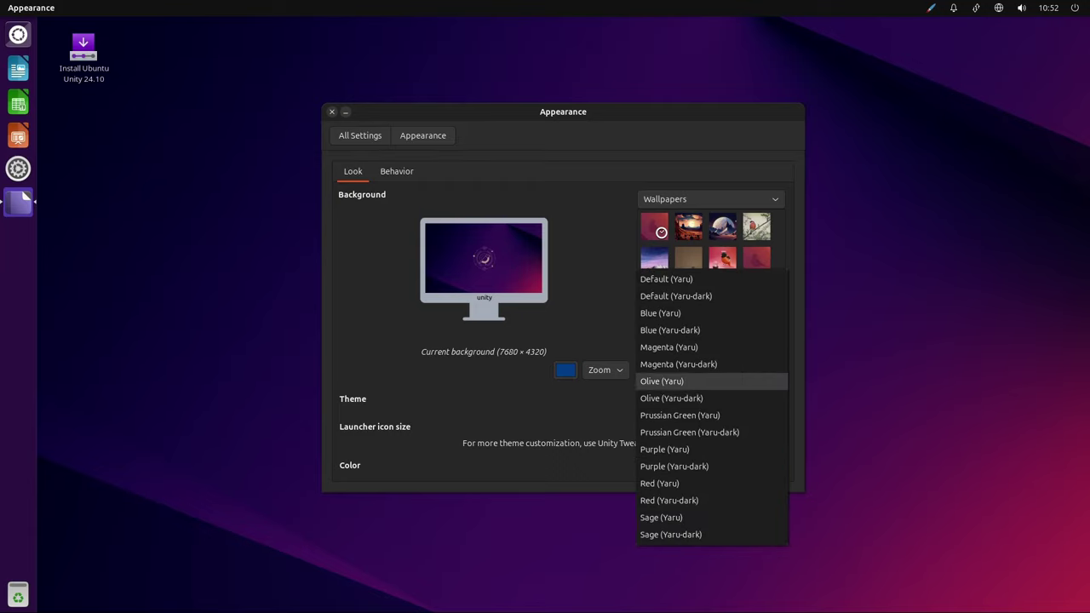
key(Up)
key(Up)
key(Up)
key(Down)
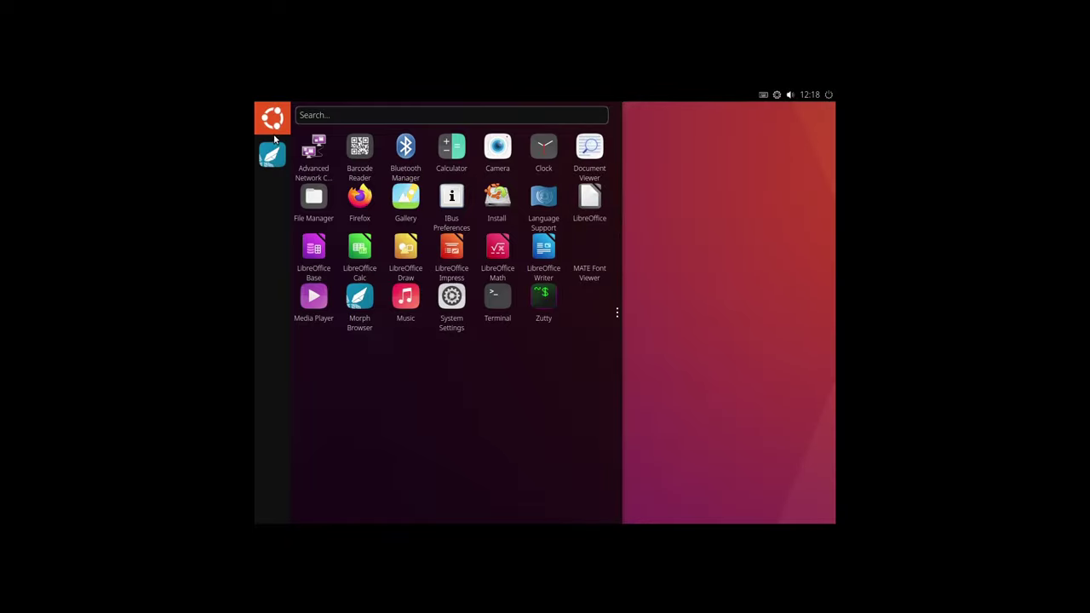
- Open Lomiri System Settings, toggle Flight Mode on and off, and switch Rotation Lock on
click(453, 296)
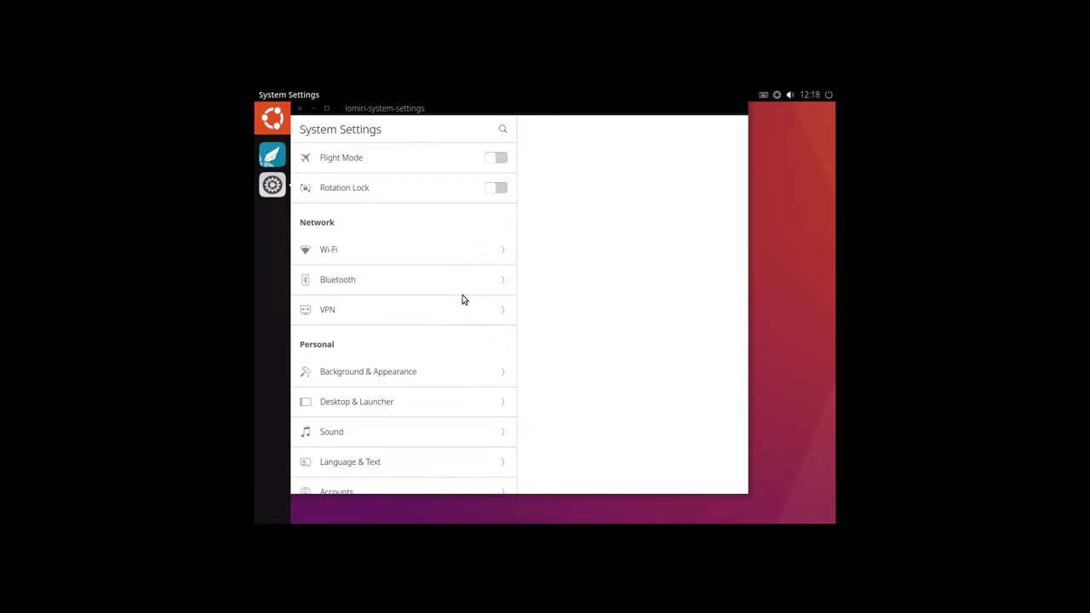
scroll(463, 299, down, 1)
scroll(463, 299, down, 4)
scroll(464, 299, up, 5)
click(499, 163)
click(499, 161)
click(500, 189)
- Turn Rotation Lock back off, then cycle the Home folder through list, compact and icon views
click(489, 191)
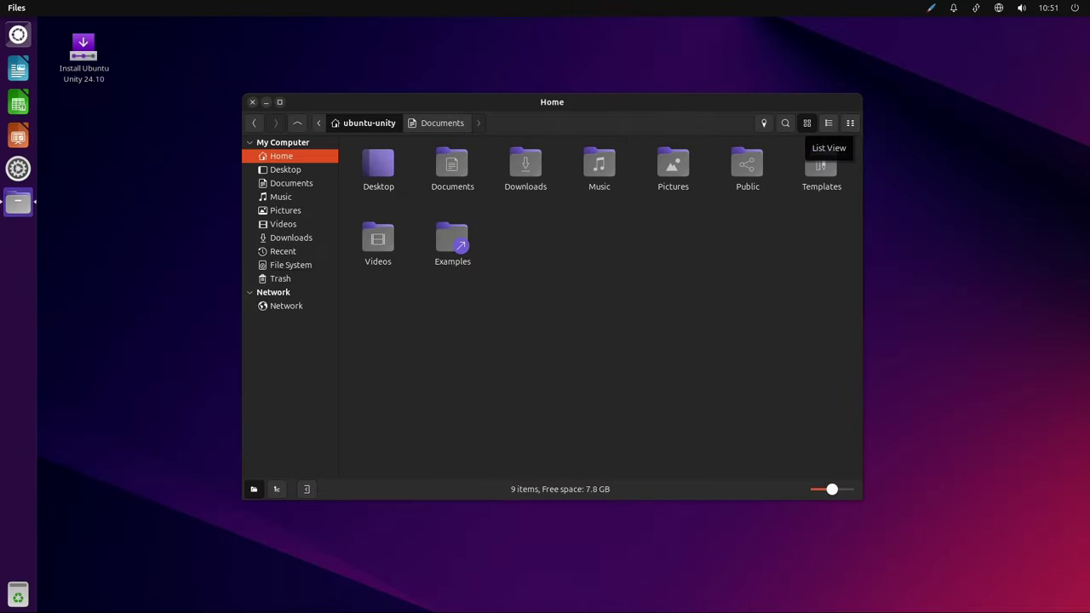
click(828, 123)
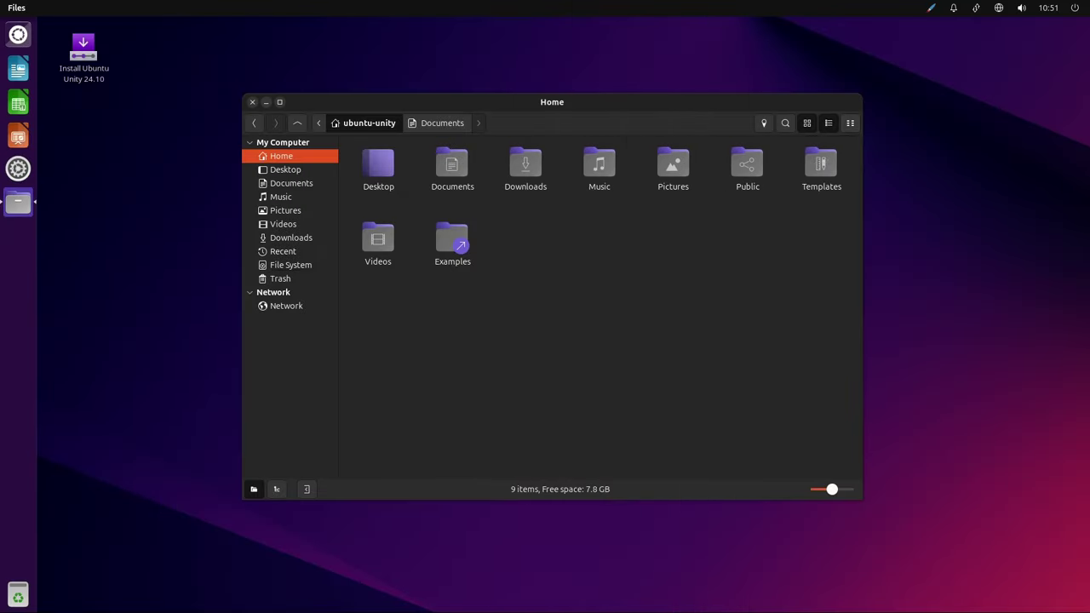
key(ctrl+3)
key(ctrl+1)
- Check the Home folder's properties (300 items, 3.8 MB) and close the dialog
right_click(643, 405)
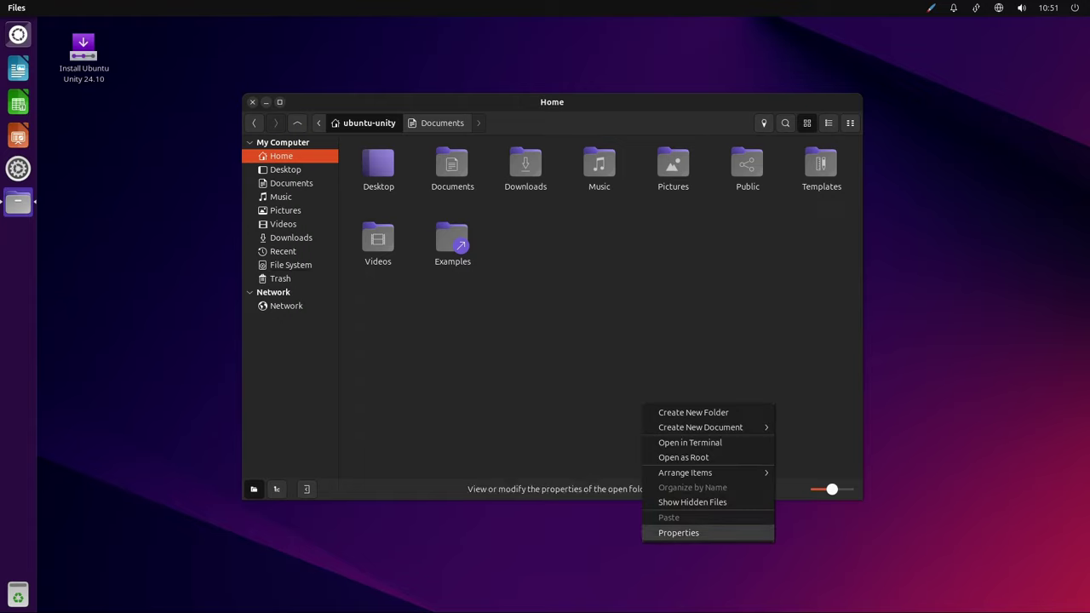
click(678, 532)
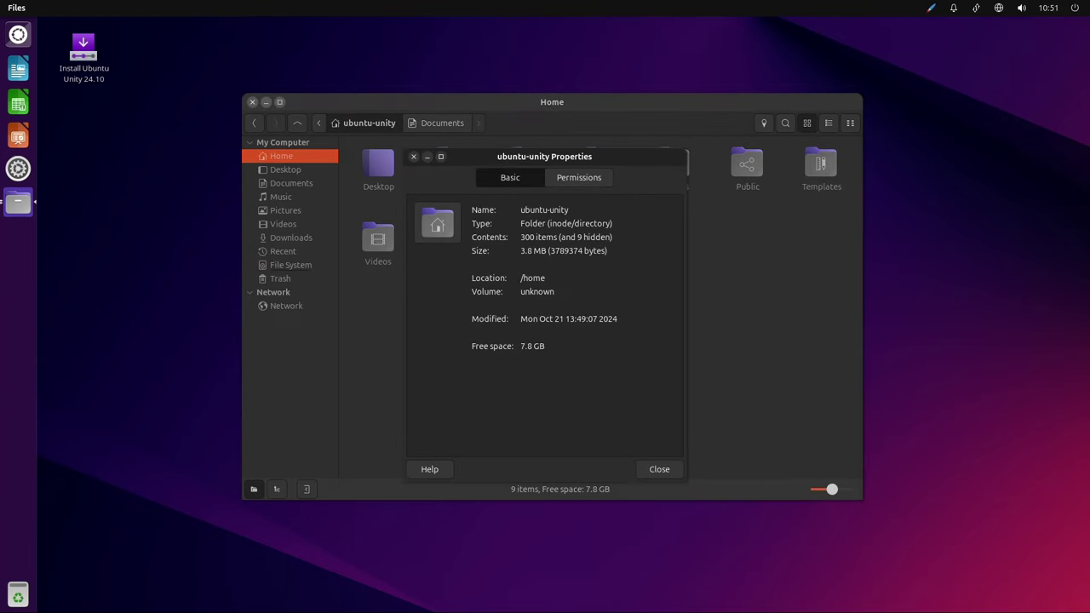
click(414, 156)
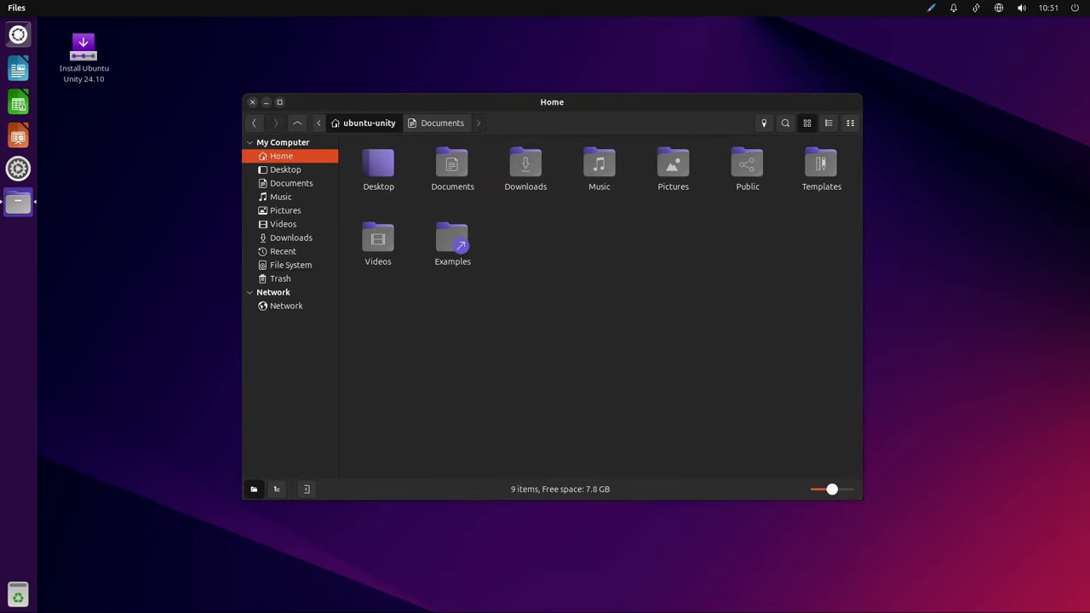
- Close Files and open the Dash from the Ubuntu logo on its Applications lens
click(252, 101)
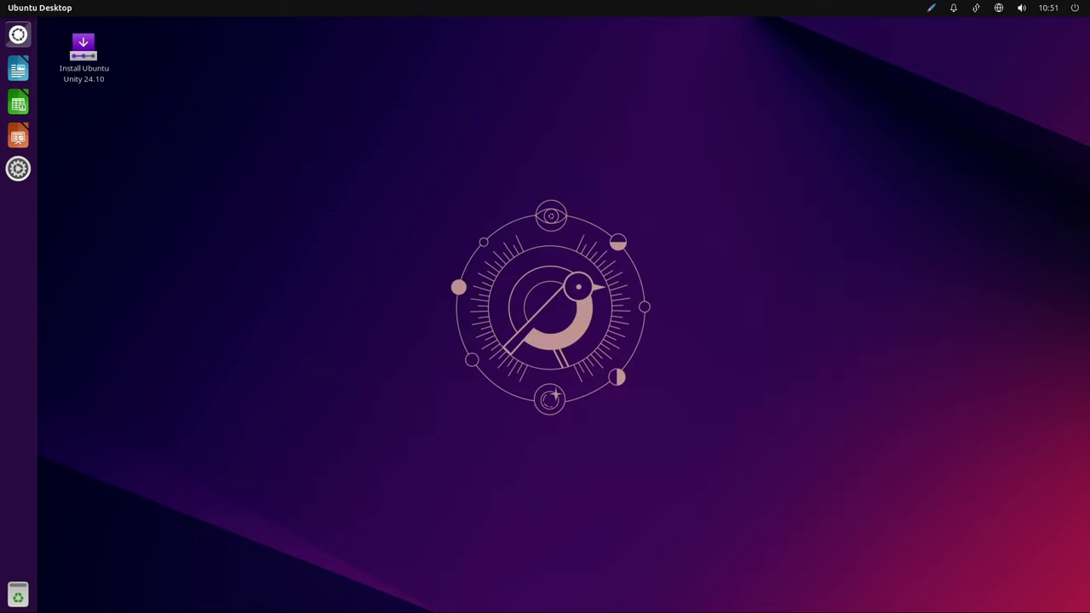
click(18, 34)
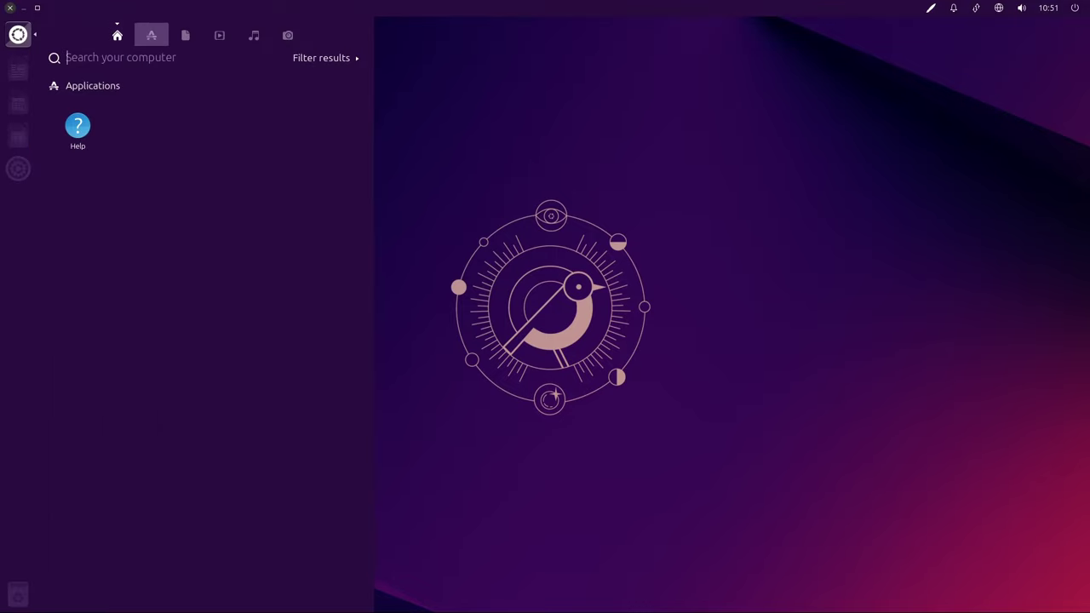
click(151, 35)
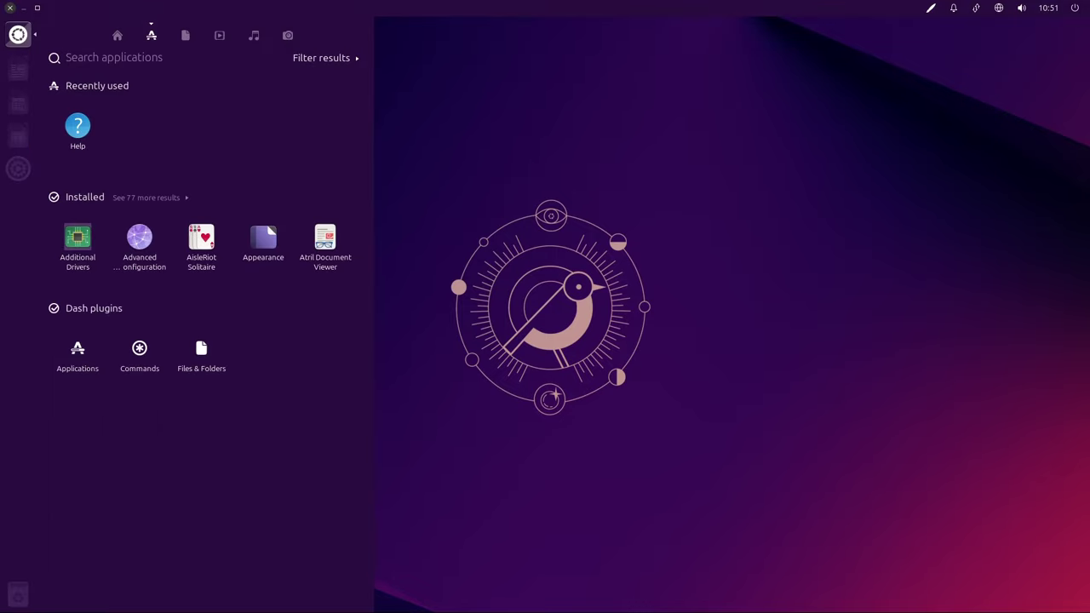